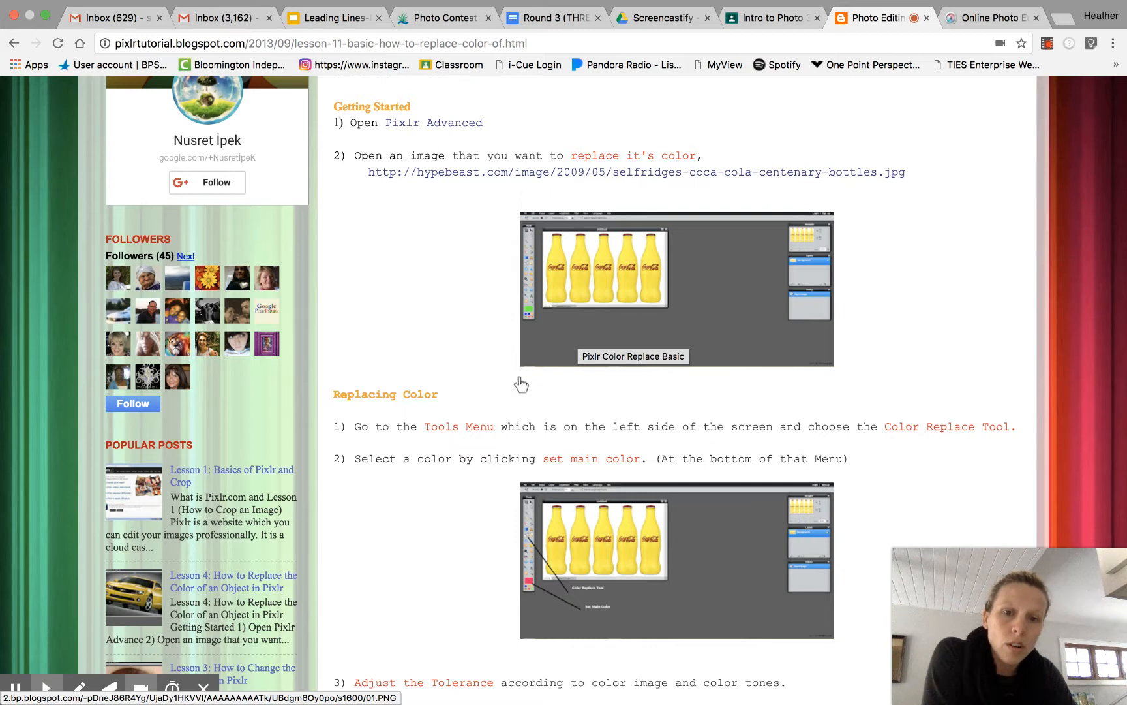
- Read through the tutorial's steps for replacing an object's color
scroll(502, 490, "down", 2)
scroll(500, 484, "down", 8)
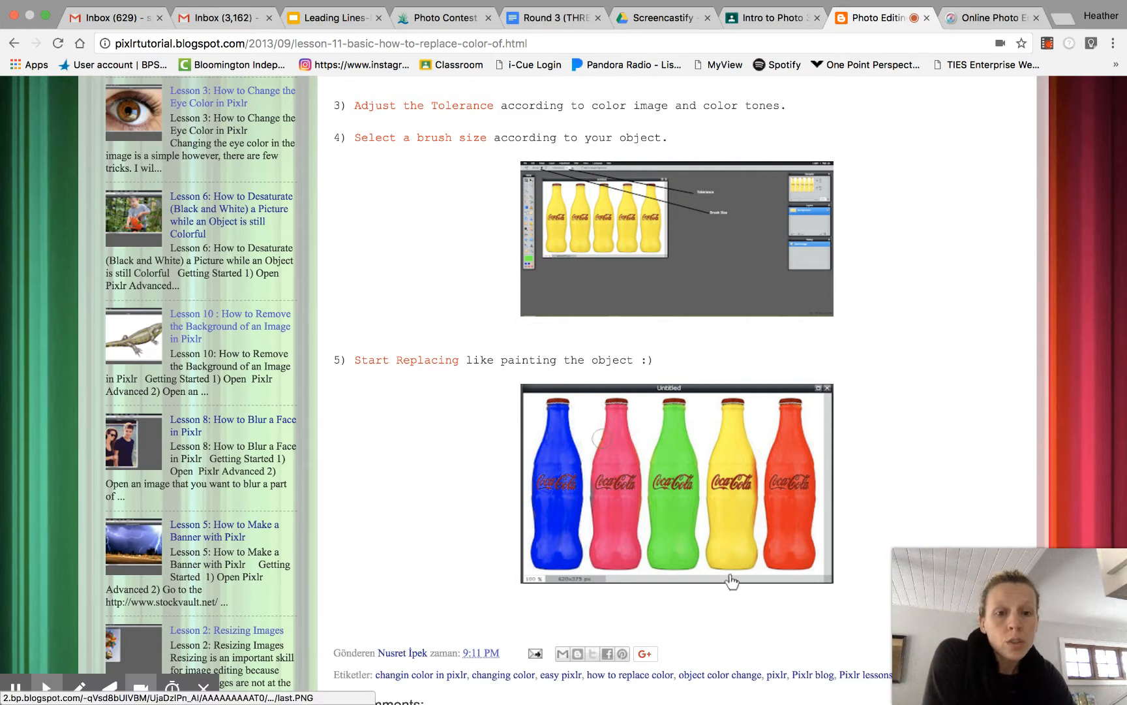
scroll(737, 590, "down", 3)
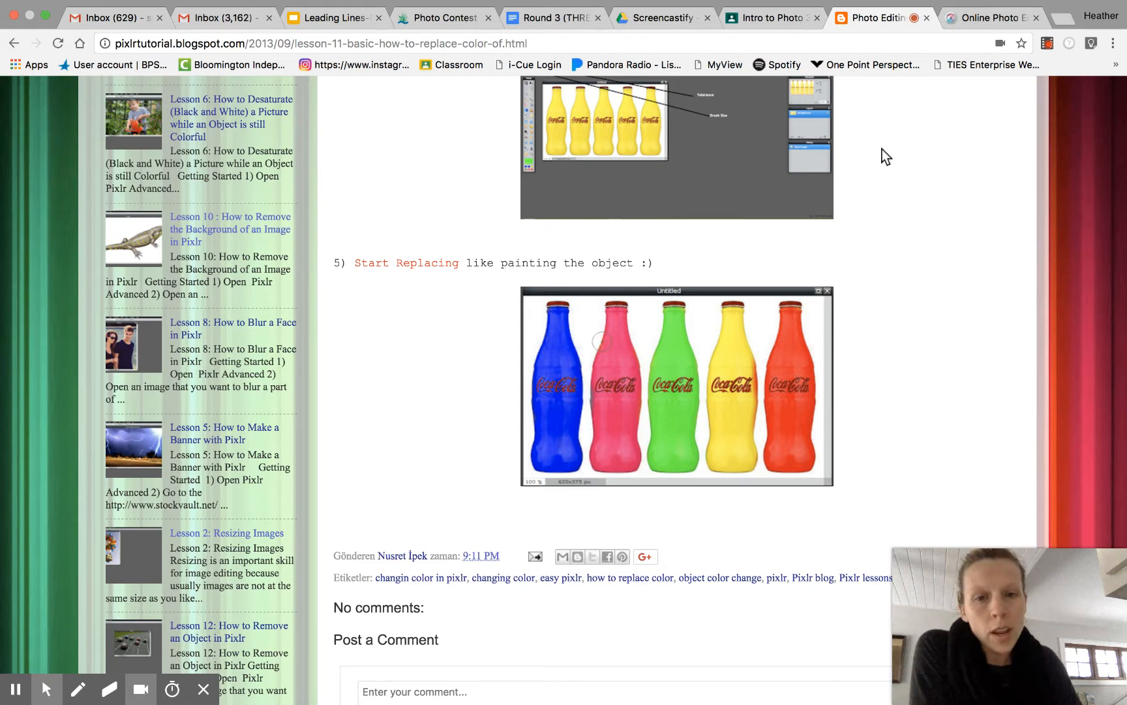
scroll(884, 156, "up", 15)
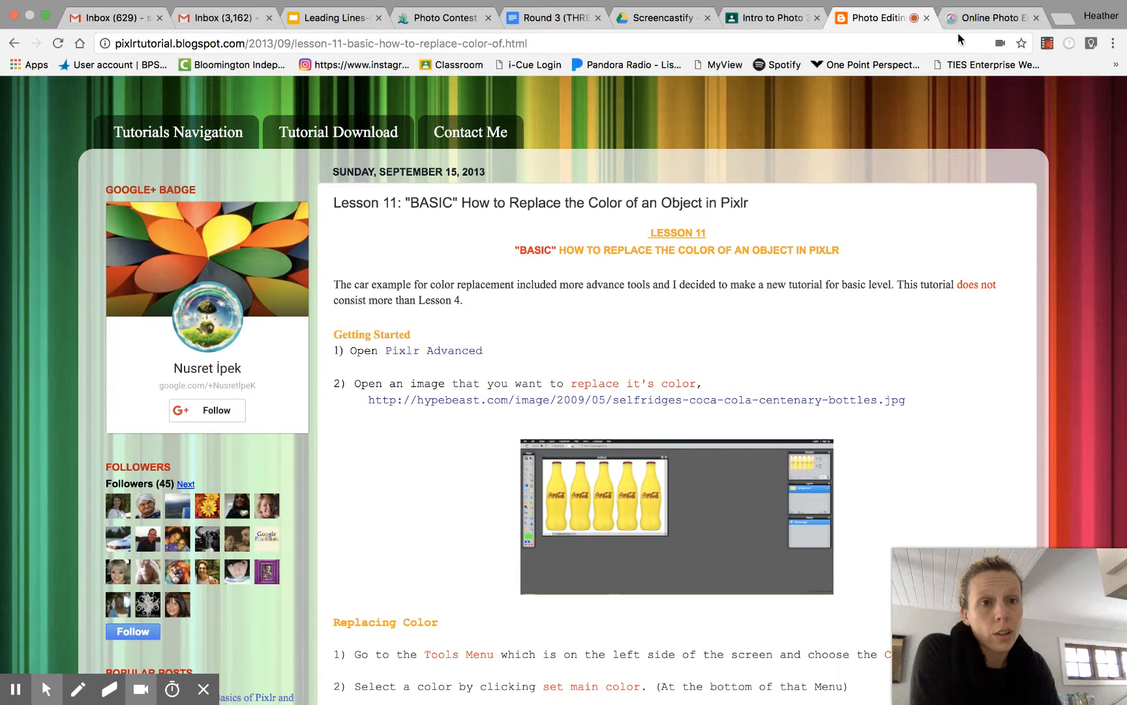
- Switch to the online photo editor and choose the 30 brush preset with a diameter of 544
left_click(981, 22)
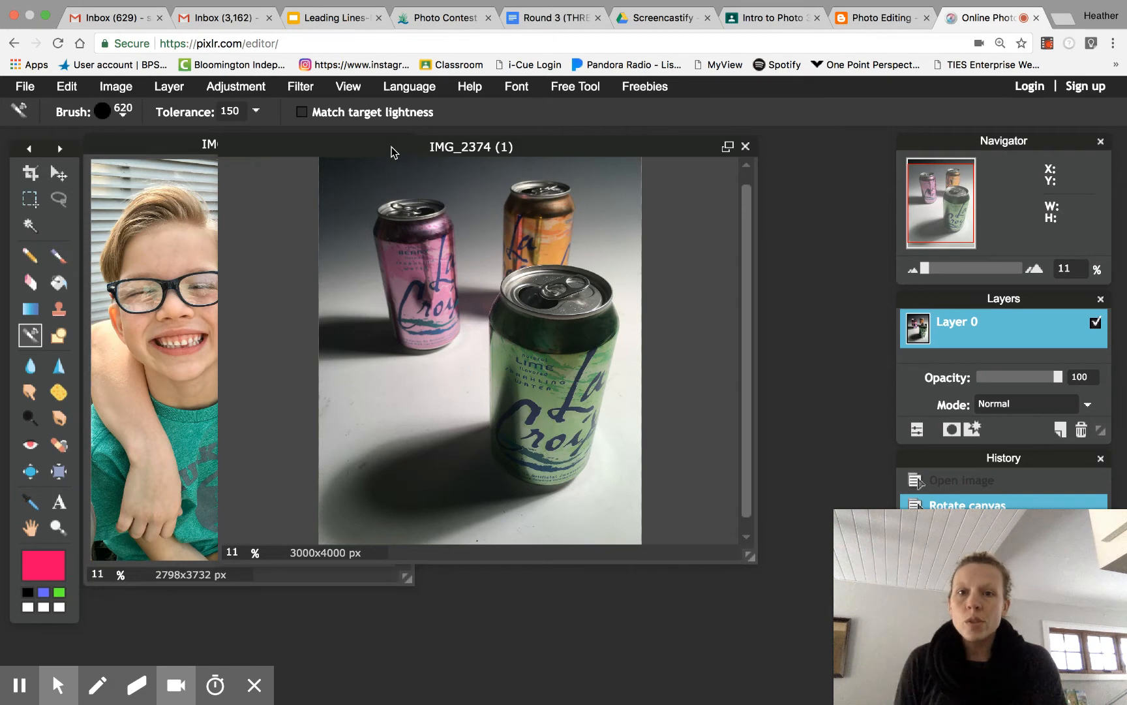
left_click_drag(391, 148, 364, 164)
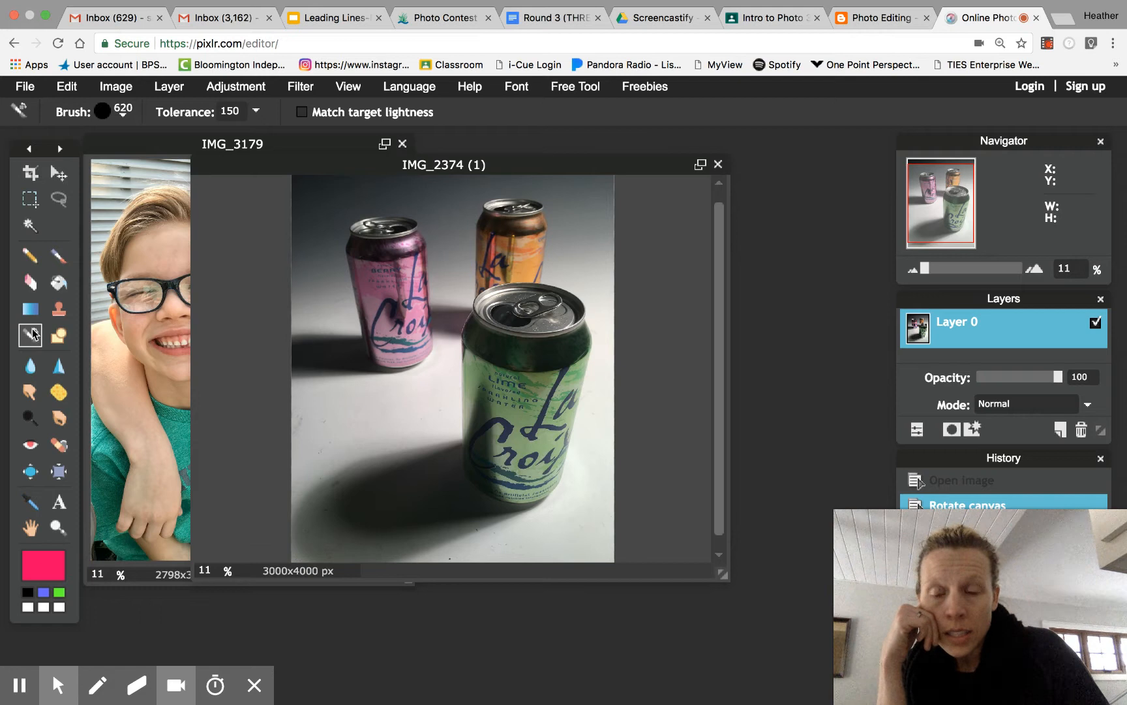
left_click(124, 115)
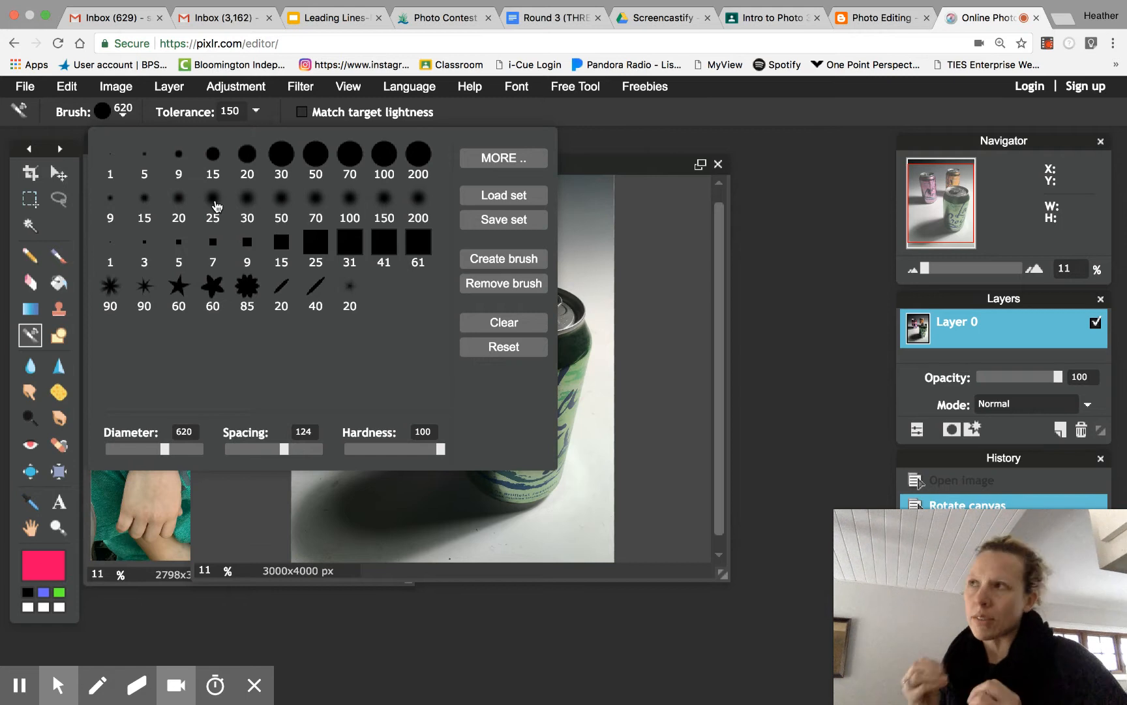
left_click(289, 159)
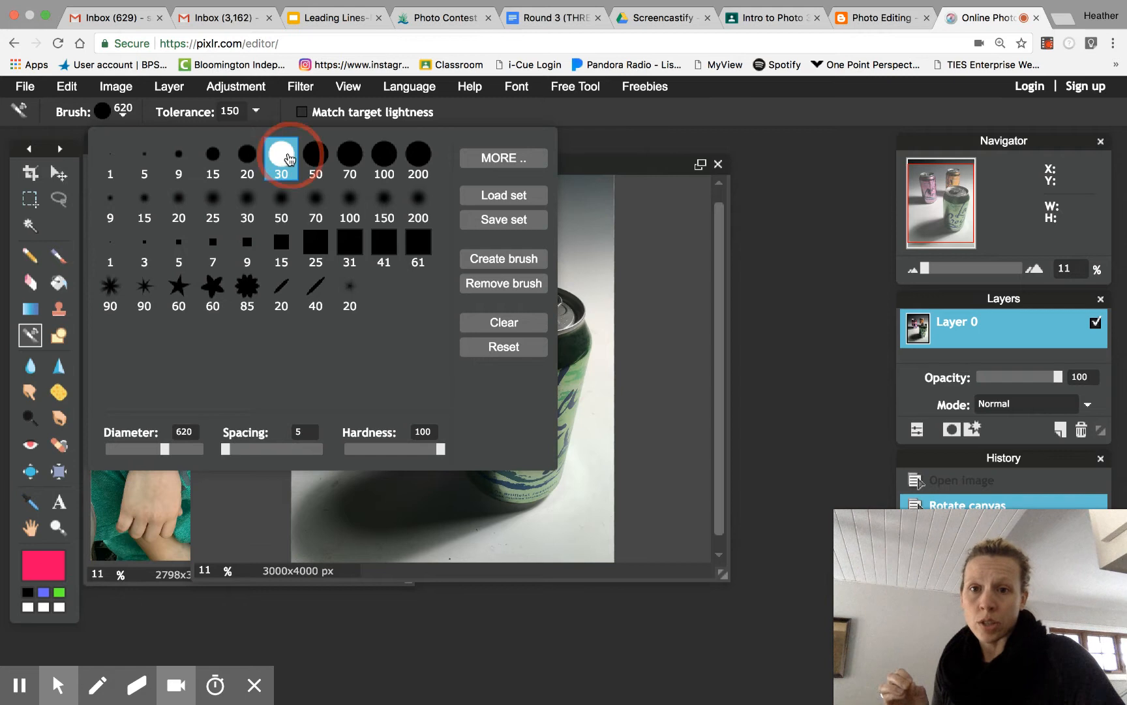
left_click(157, 450)
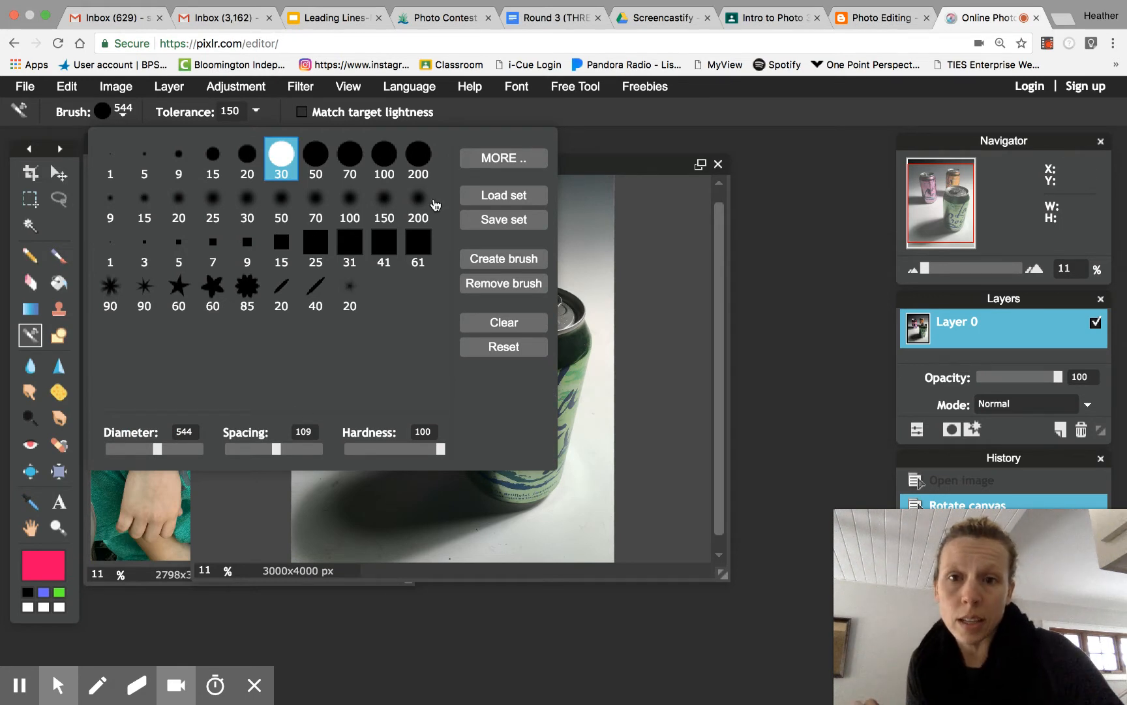
left_click(256, 111)
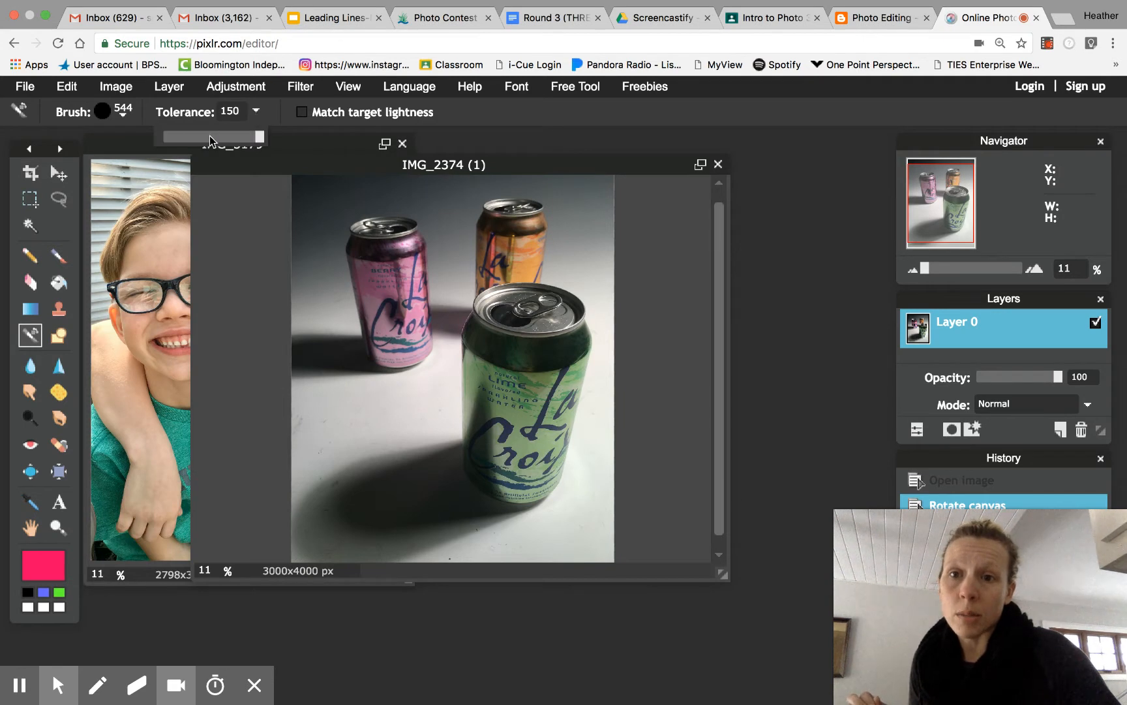
mouse_move(260, 136)
left_mouse_down()
mouse_move(279, 137)
mouse_move(208, 136)
mouse_move(271, 139)
left_mouse_up()
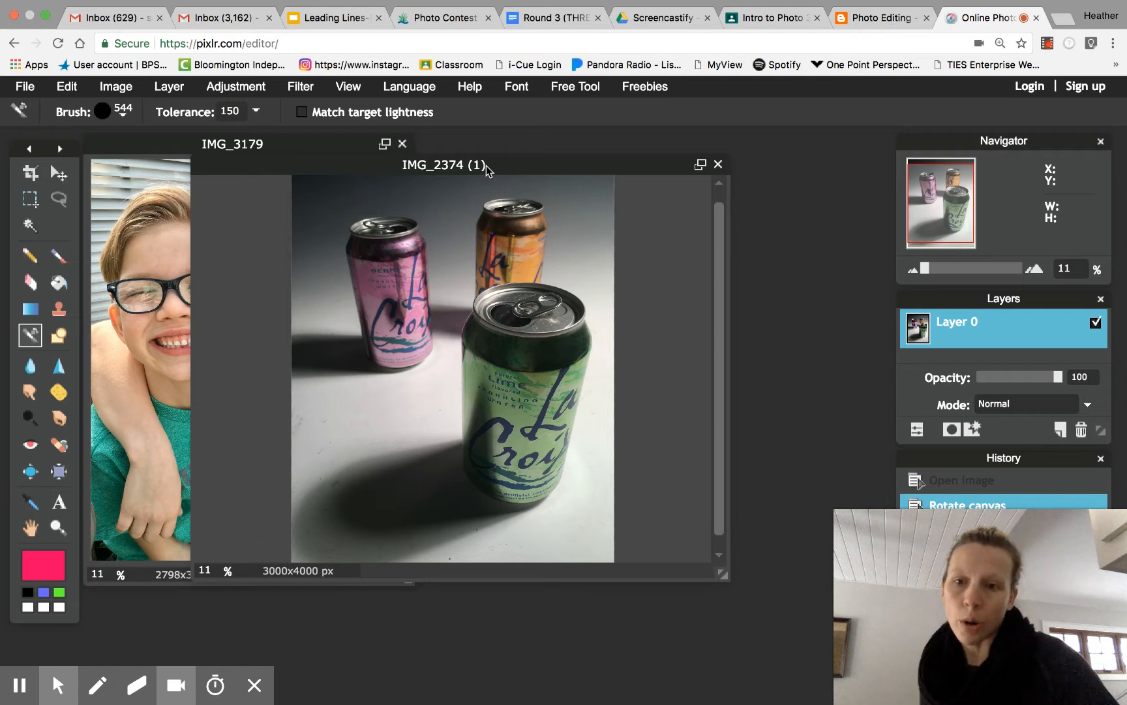
- Set the main color to pure red ff0000 in the color selector
left_click(56, 563)
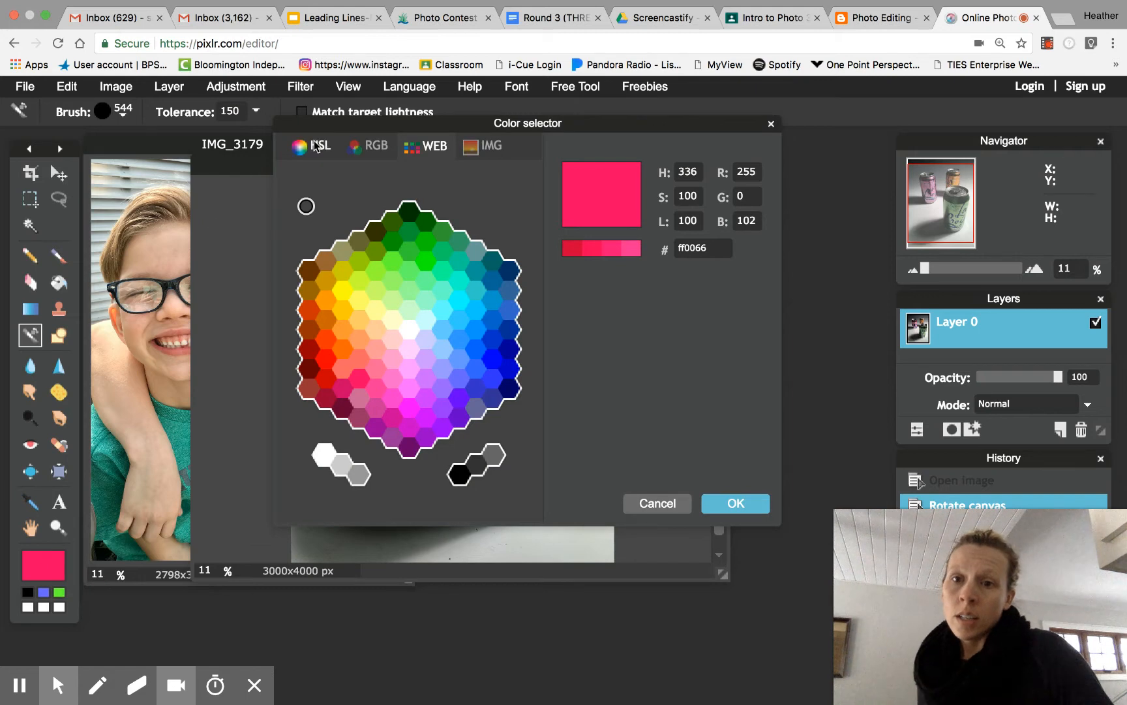
left_click(316, 146)
left_click(471, 285)
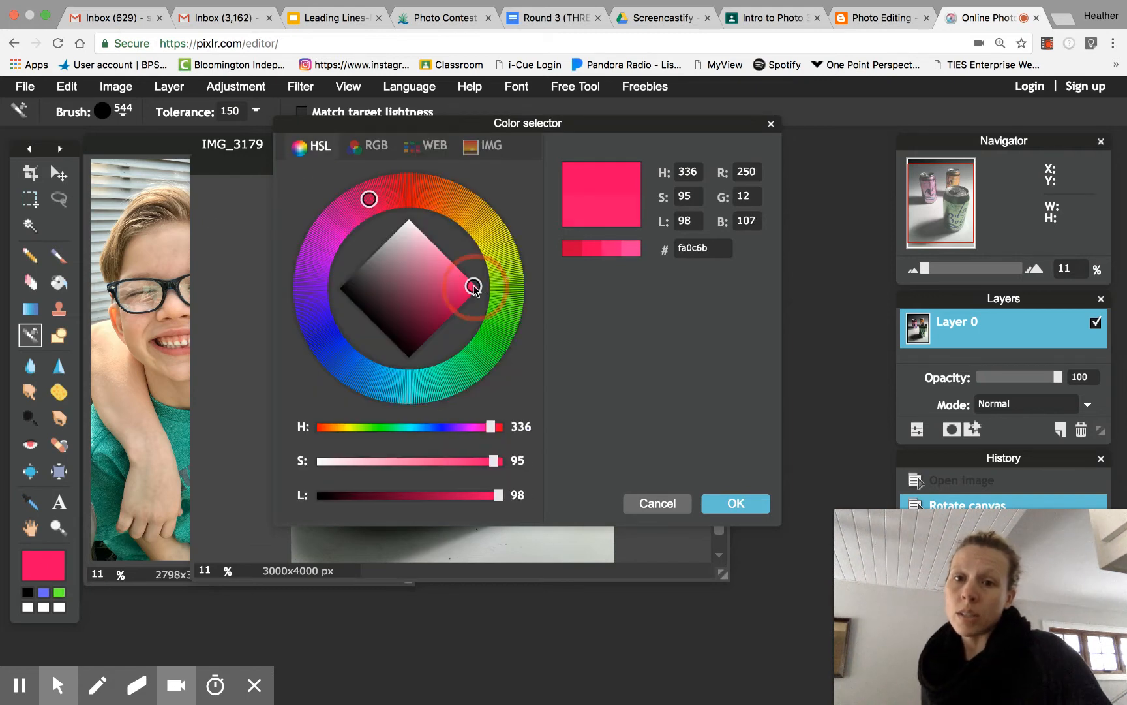
left_click(418, 286)
left_click(367, 201)
mouse_move(367, 201)
left_mouse_down()
mouse_move(465, 208)
mouse_move(486, 227)
left_mouse_up()
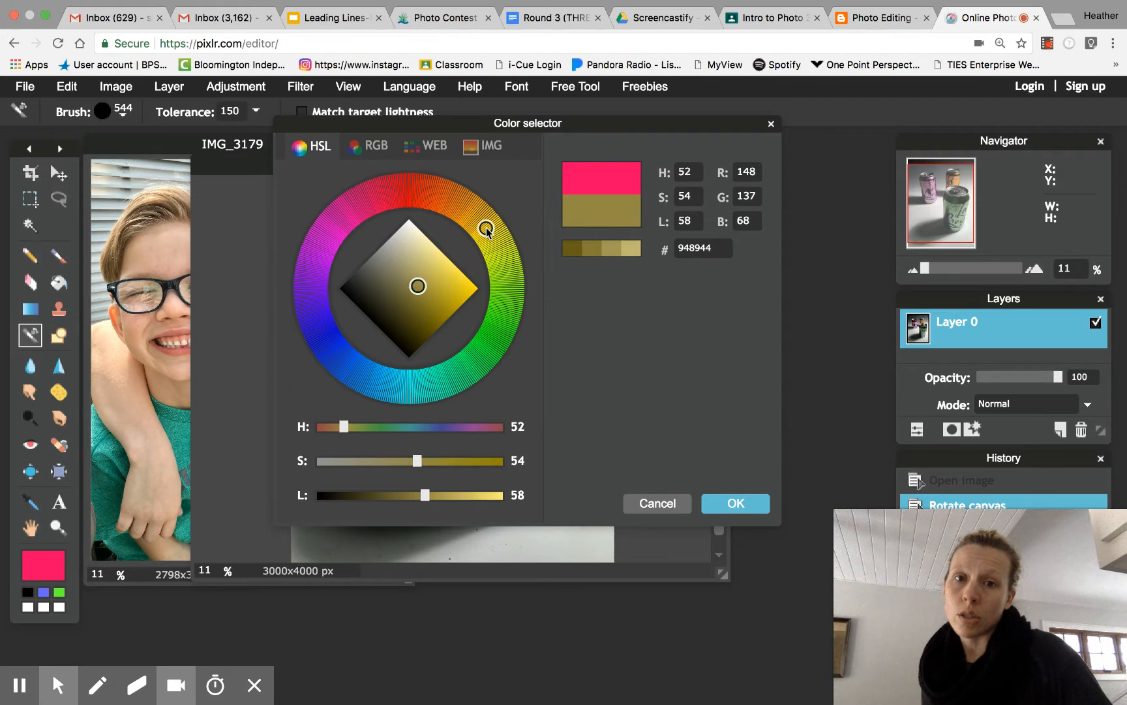
left_click(430, 146)
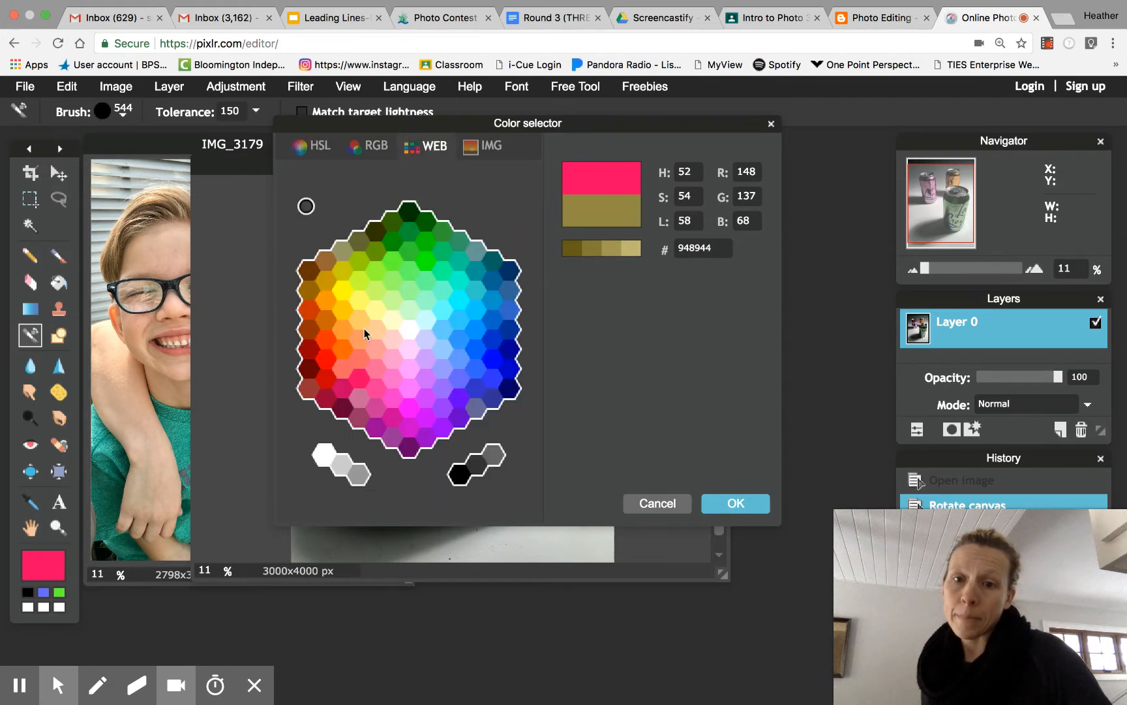
left_click(329, 361)
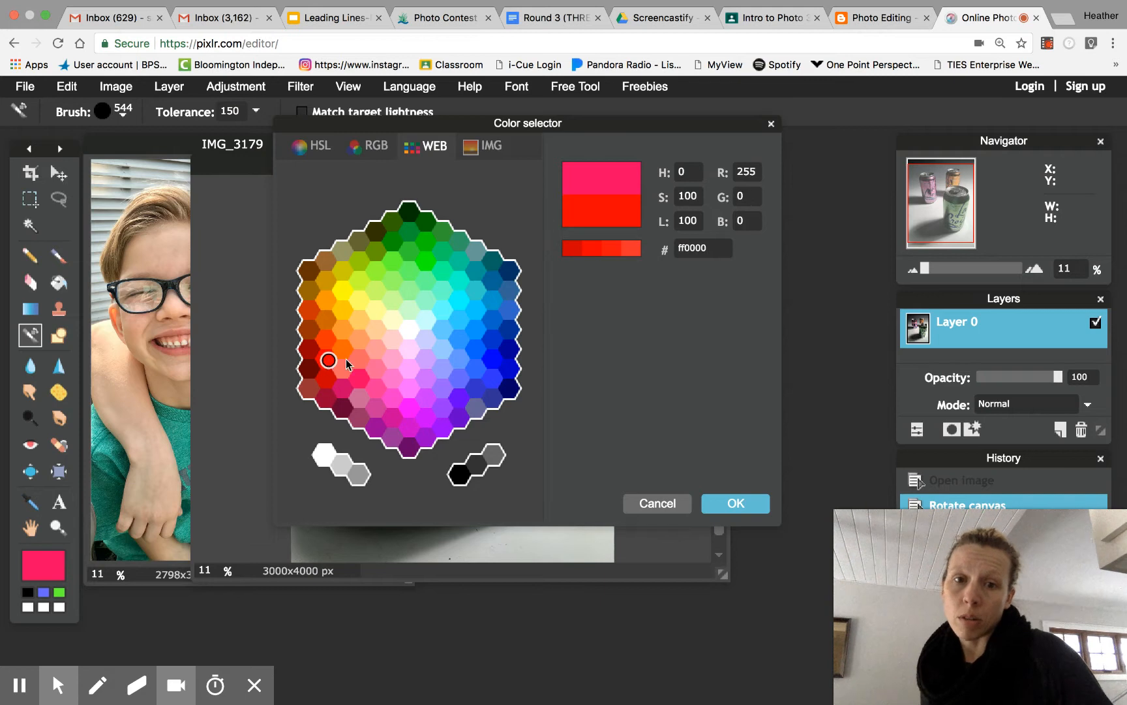
left_click(737, 503)
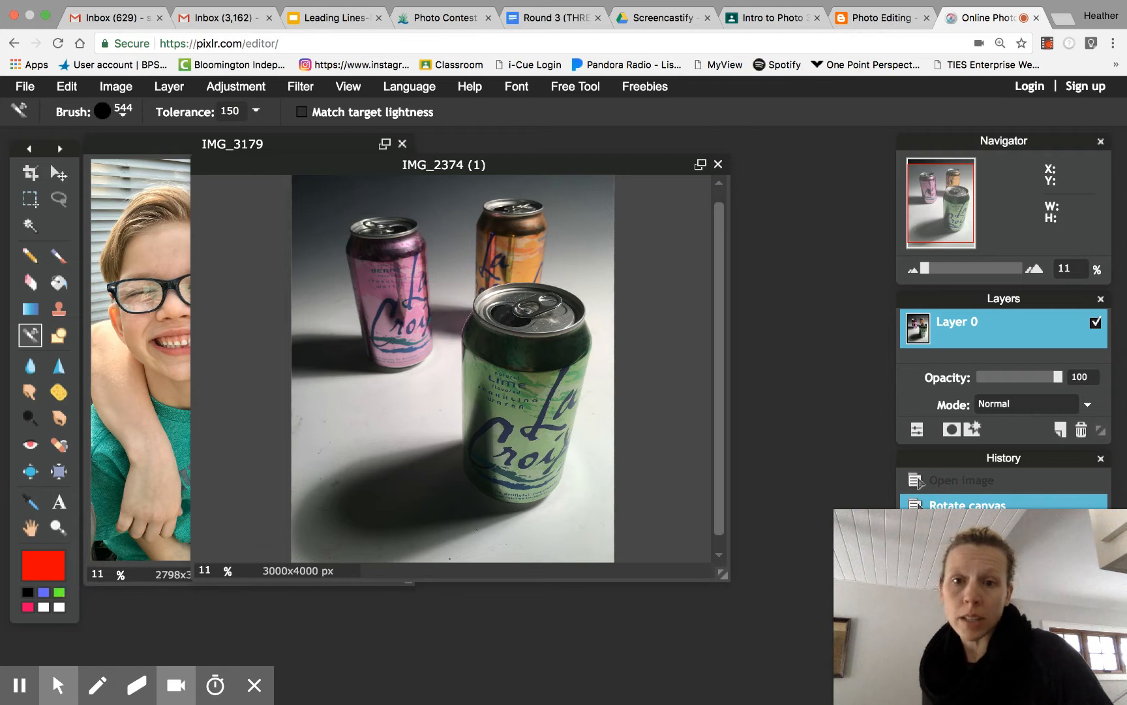
- Paint over the three soda cans to recolor them red
mouse_move(508, 367)
left_mouse_down()
mouse_move(571, 345)
mouse_move(543, 467)
mouse_move(522, 489)
mouse_move(498, 474)
mouse_move(517, 414)
mouse_move(487, 329)
mouse_move(484, 459)
mouse_move(517, 316)
mouse_move(555, 307)
mouse_move(553, 317)
mouse_move(510, 316)
mouse_move(500, 388)
mouse_move(513, 451)
mouse_move(559, 441)
mouse_move(535, 453)
left_mouse_up()
mouse_move(520, 244)
left_mouse_down()
mouse_move(523, 225)
mouse_move(515, 264)
mouse_move(497, 274)
mouse_move(511, 227)
mouse_move(499, 246)
left_mouse_up()
mouse_move(399, 247)
left_mouse_down()
mouse_move(414, 325)
mouse_move(398, 352)
mouse_move(366, 244)
left_mouse_up()
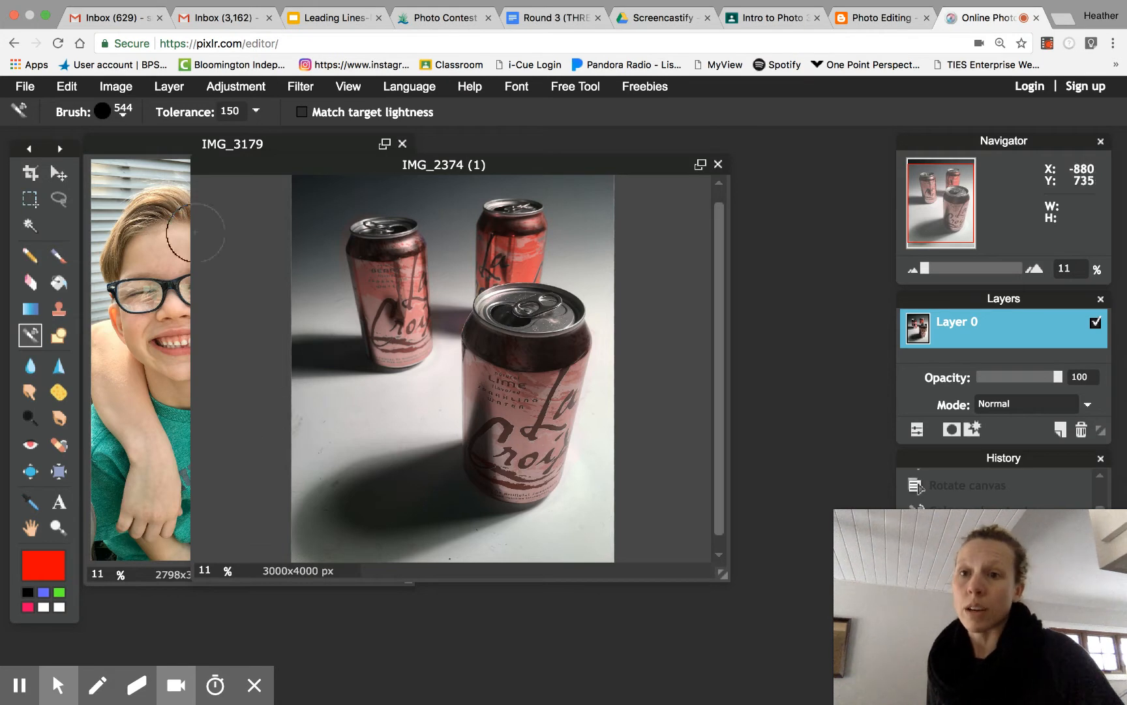
- Bring the photo of the two children forward and set the main color to blue
left_click(144, 147)
left_click_drag(171, 144, 299, 146)
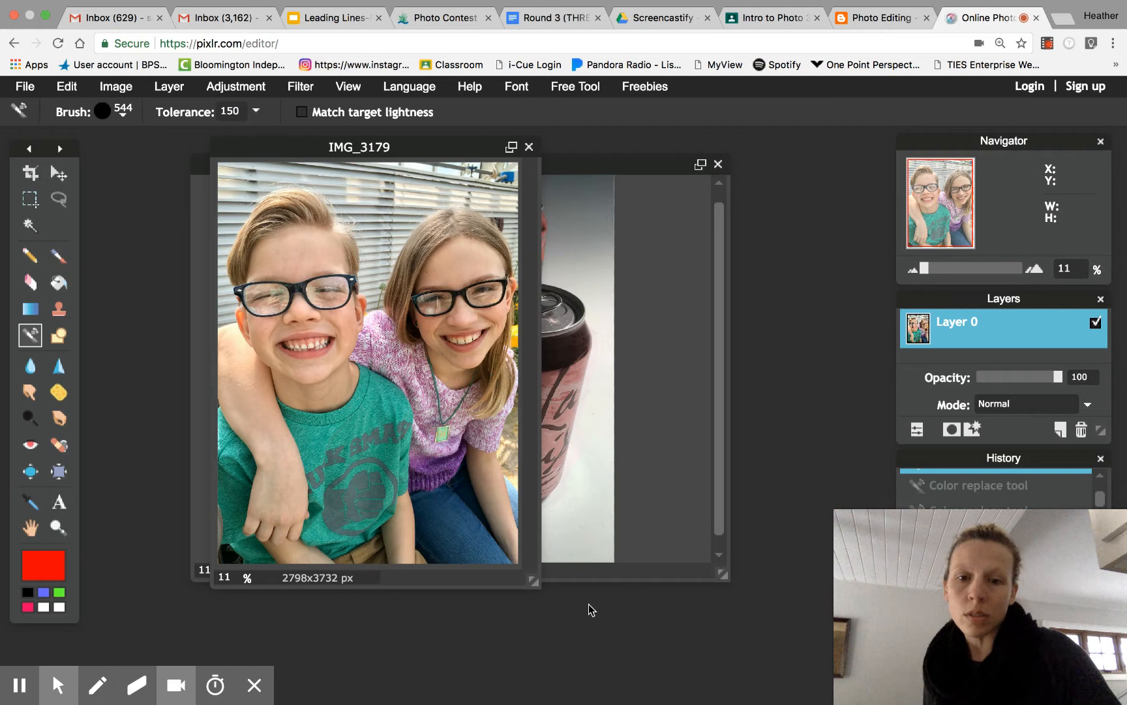
left_click_drag(533, 586, 631, 638)
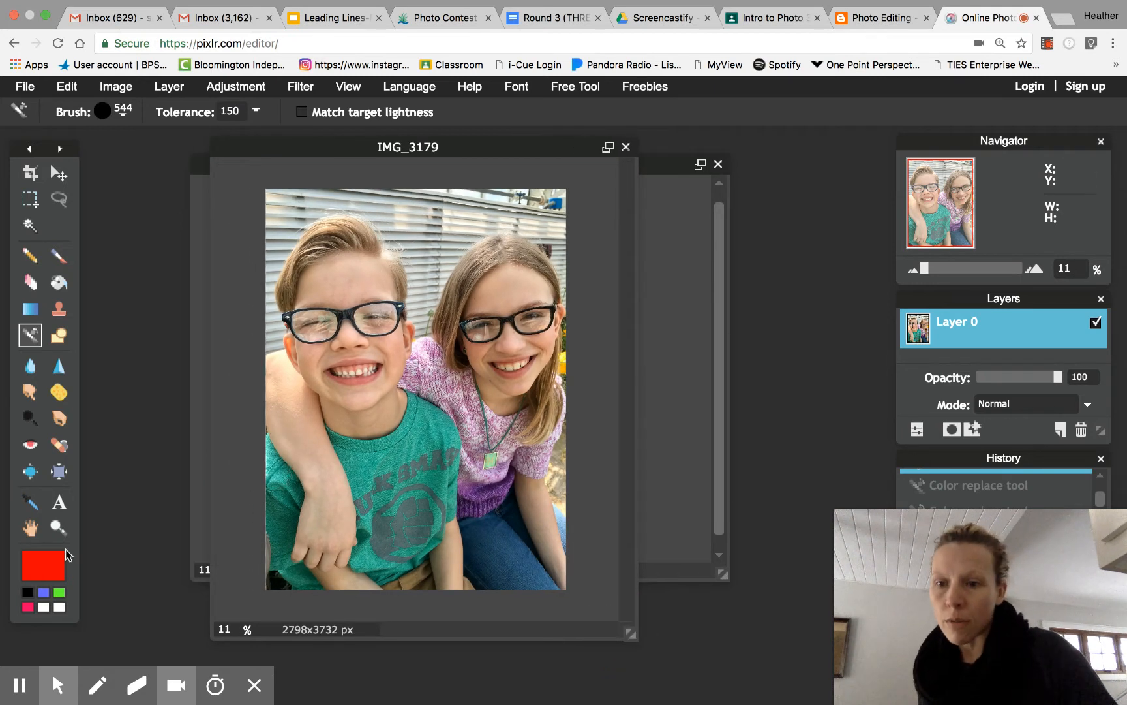
left_click(49, 562)
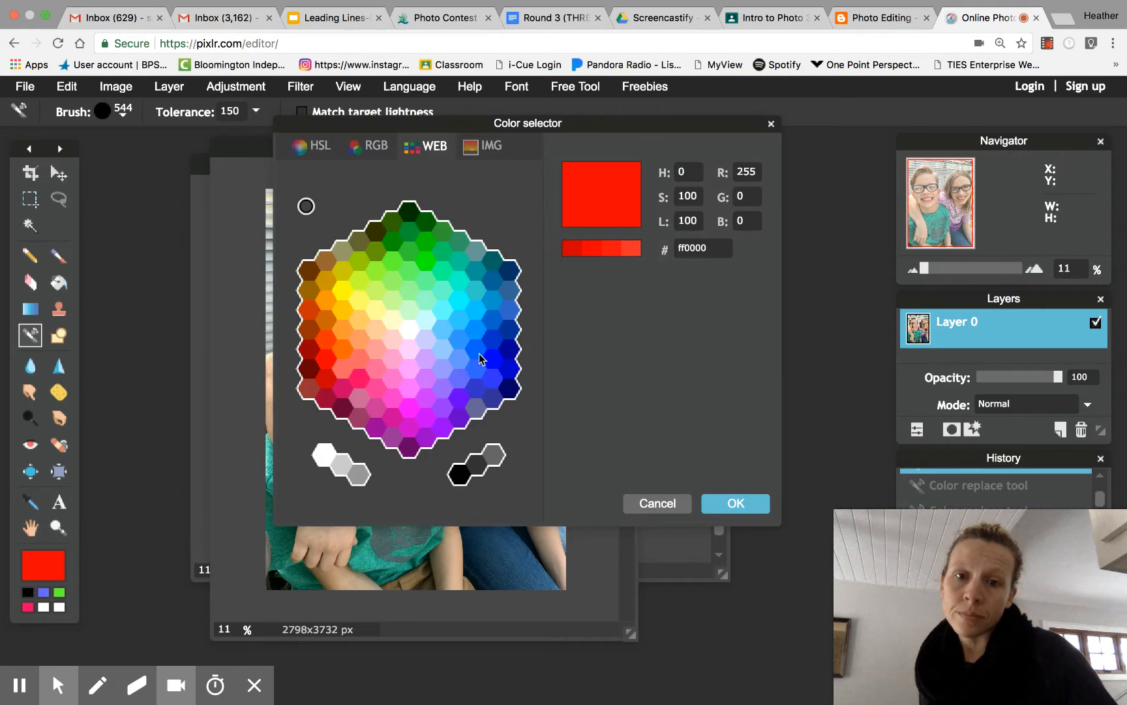
left_click(477, 353)
left_click(722, 504)
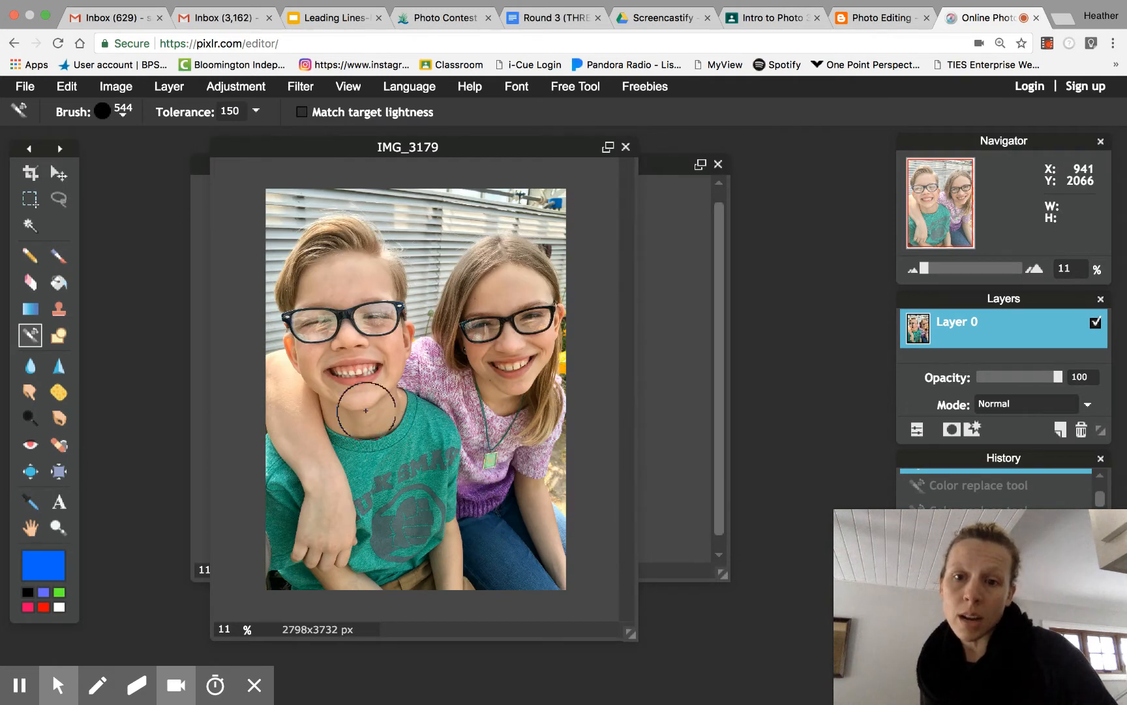
- Paint the boy's green T-shirt blue
mouse_move(427, 419)
left_mouse_down()
mouse_move(440, 454)
mouse_move(435, 509)
mouse_move(403, 549)
mouse_move(381, 555)
mouse_move(385, 479)
mouse_move(395, 457)
mouse_move(415, 449)
mouse_move(421, 416)
mouse_move(406, 414)
mouse_move(446, 545)
mouse_move(493, 510)
left_mouse_up()
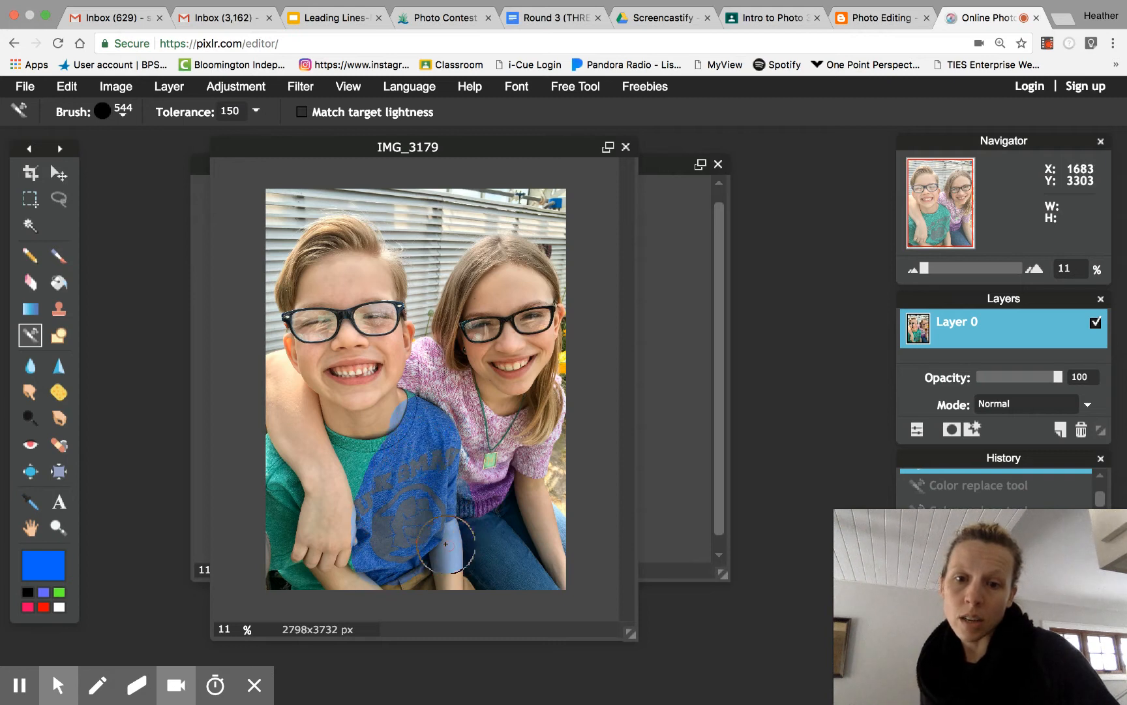
mouse_move(392, 421)
left_mouse_down()
mouse_move(382, 394)
mouse_move(400, 413)
left_mouse_up()
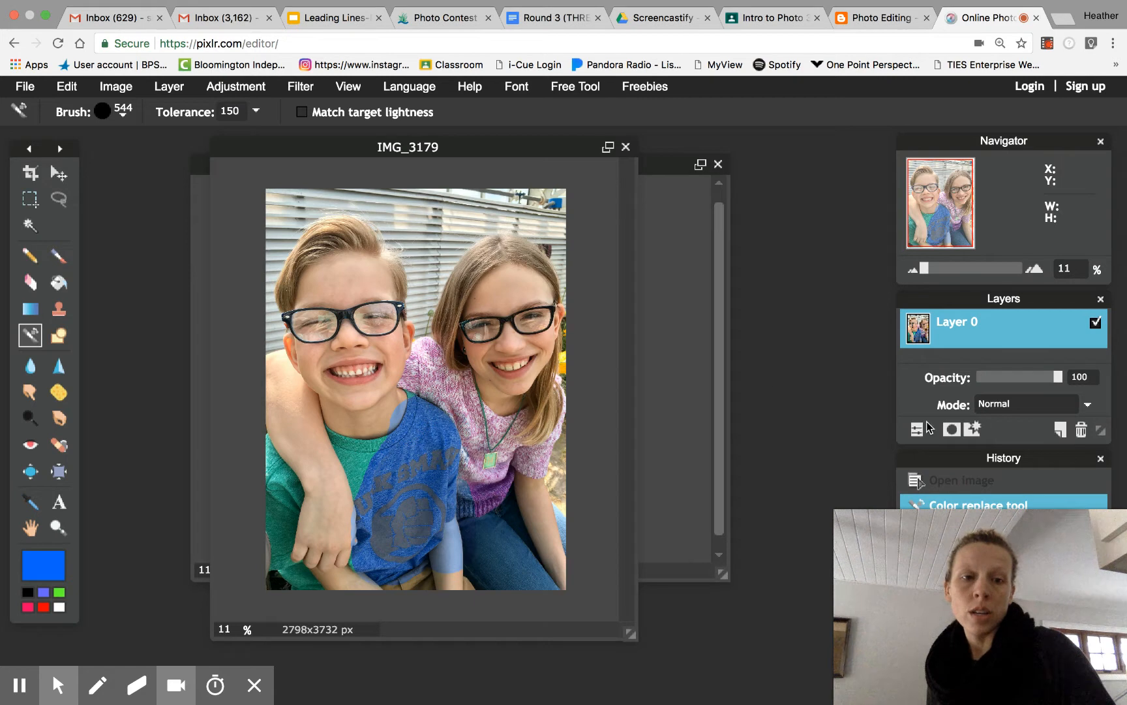
- Revert the children's photo to its original opened state in the History panel
left_click_drag(938, 453, 725, 307)
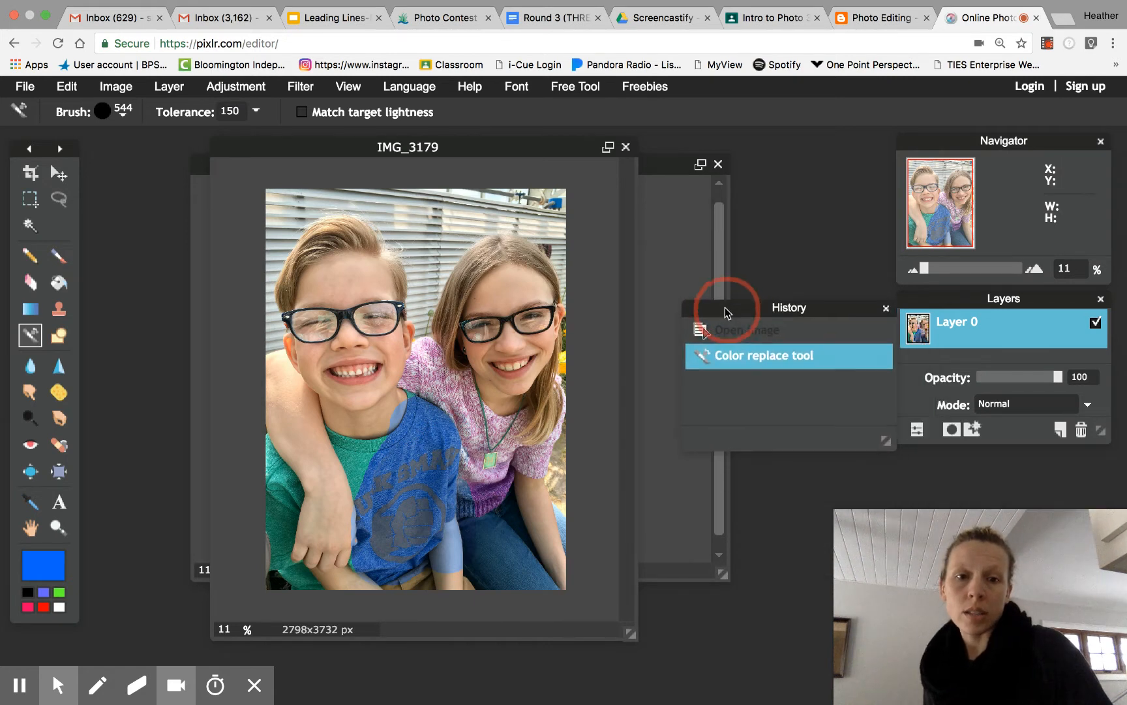
left_click(777, 332)
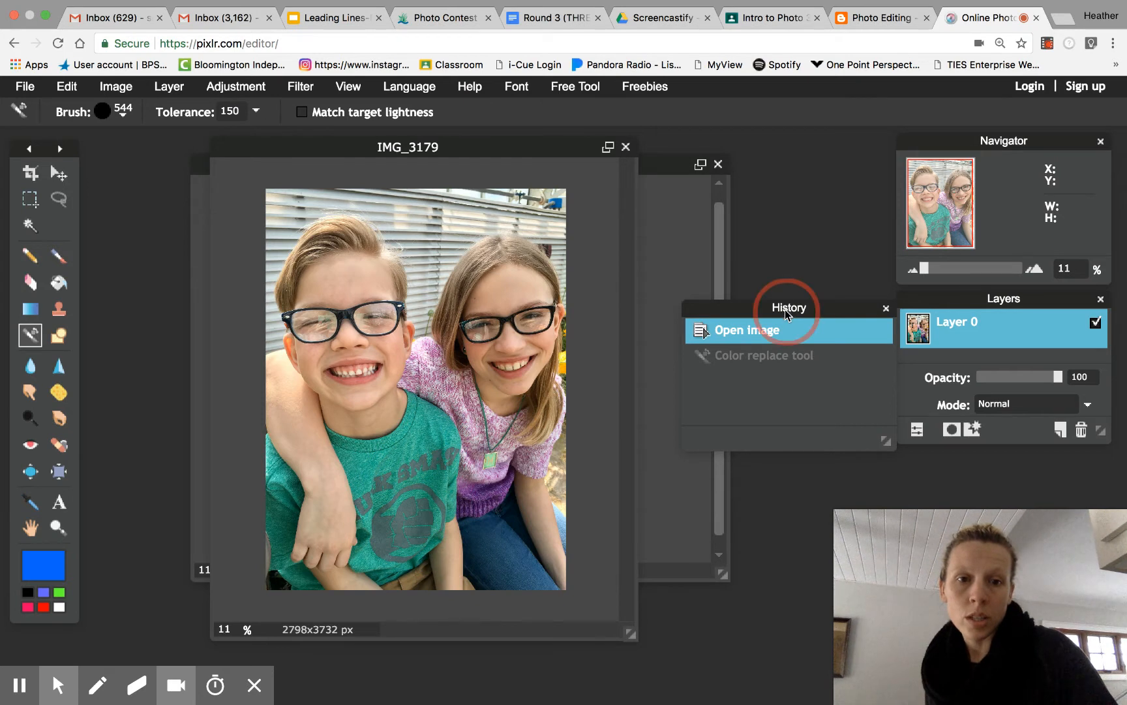
left_click_drag(785, 309, 773, 403)
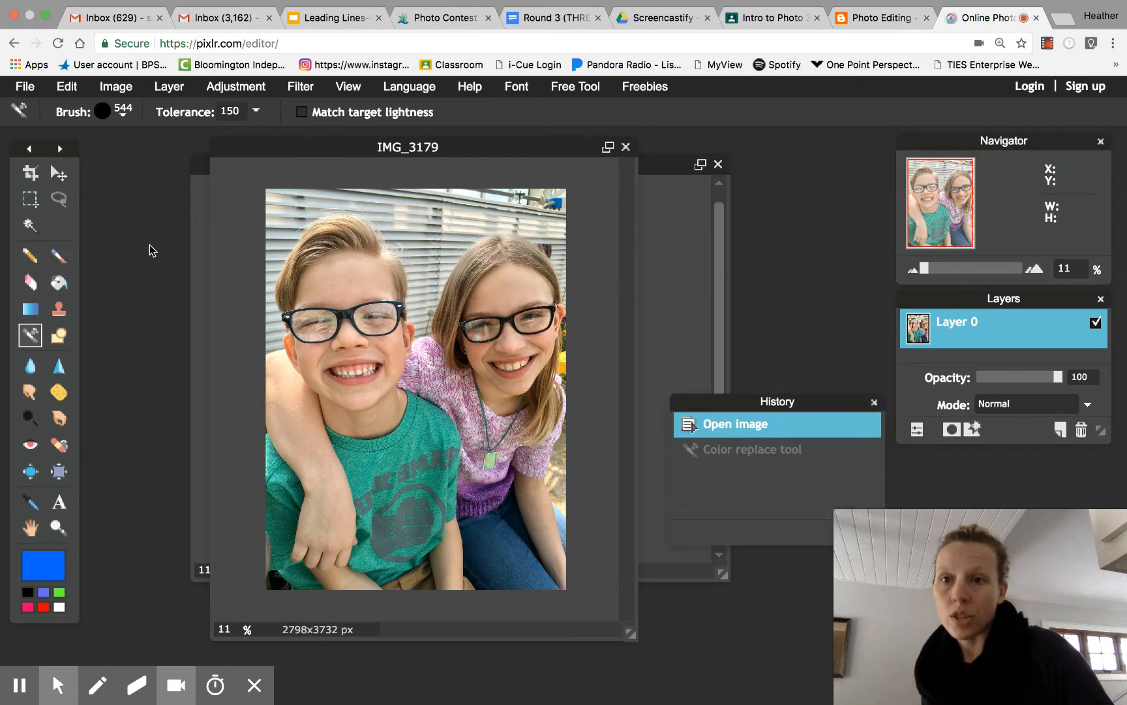
- Choose the soft 30 brush preset and set its diameter to 400
left_click(123, 116)
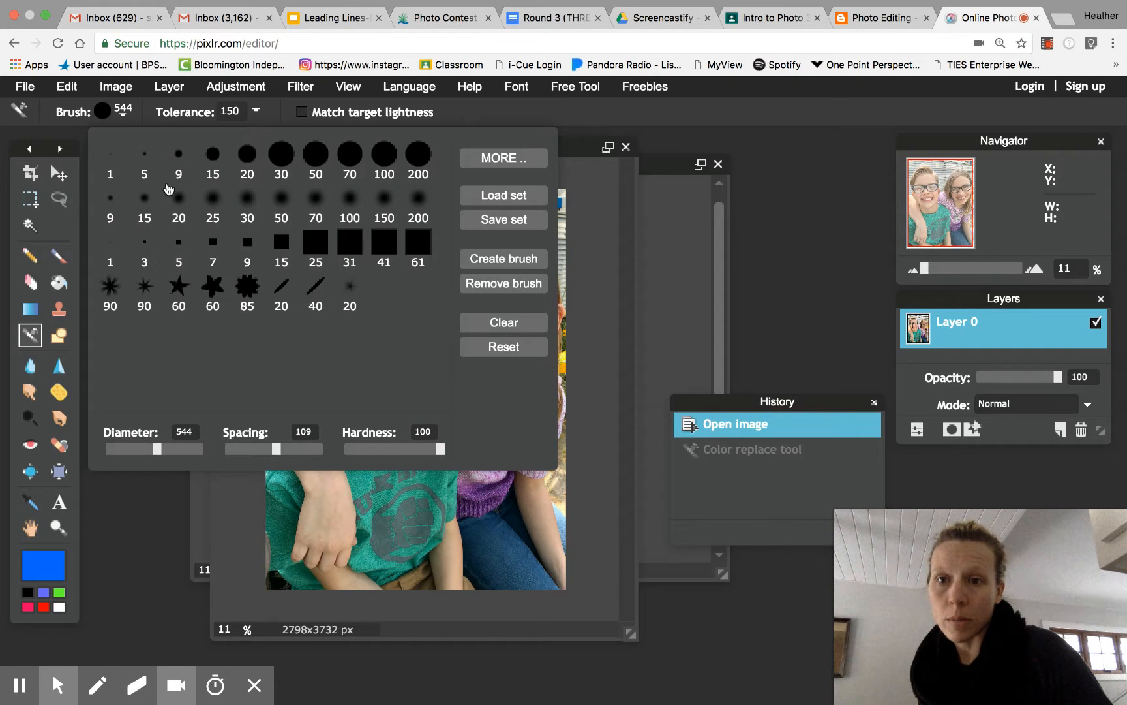
left_click(247, 208)
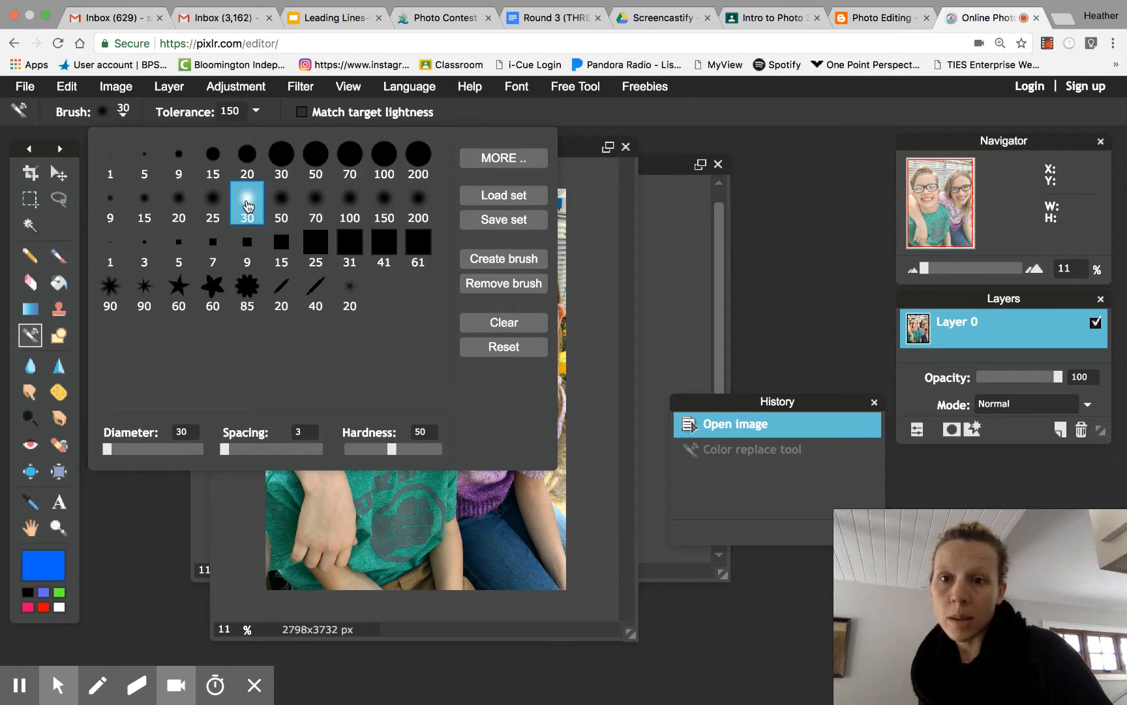
left_click(143, 449)
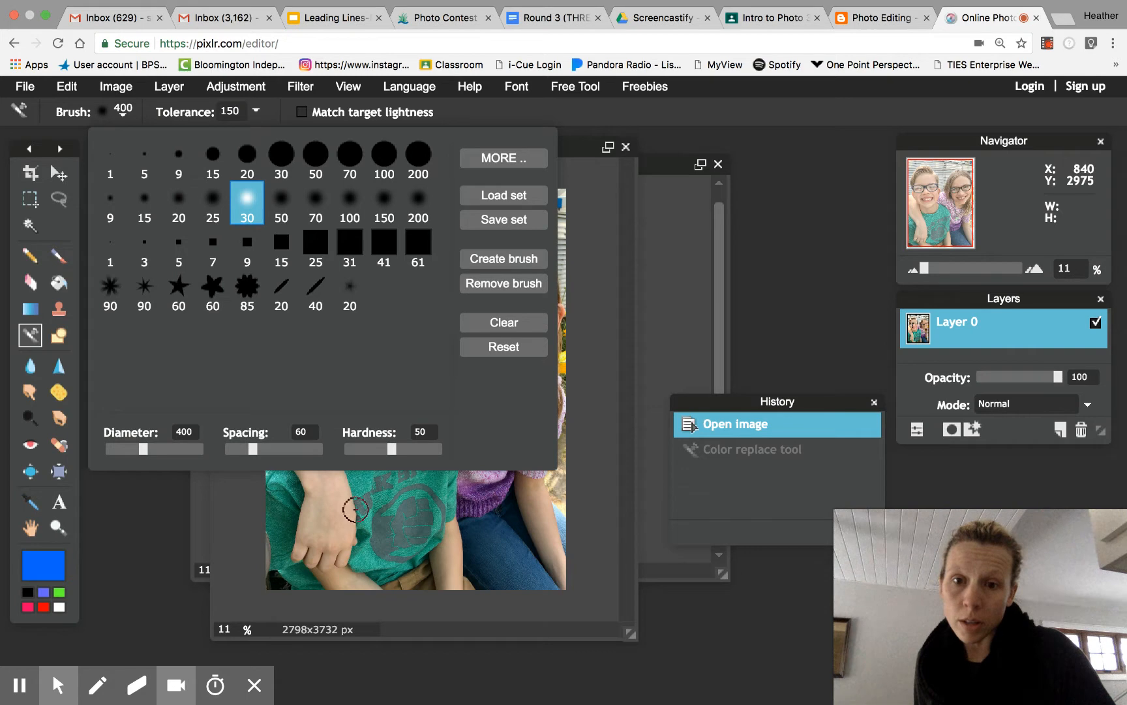
left_click(541, 118)
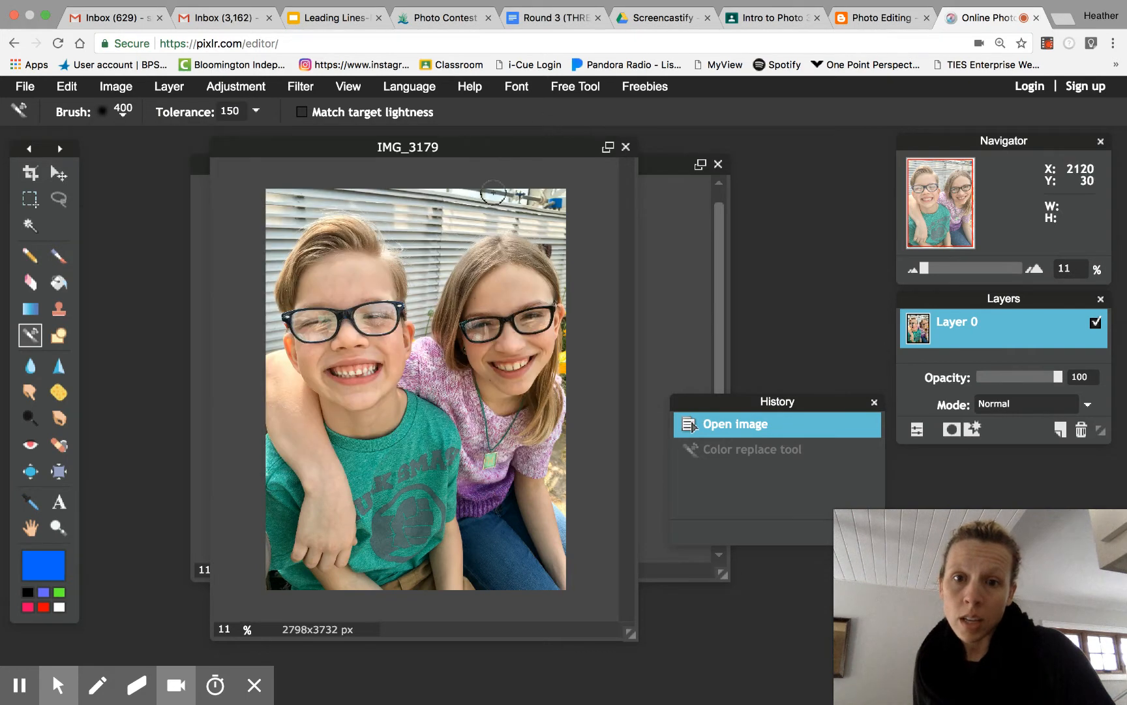
- Lower the Color Replace tolerance to 75
left_click(255, 111)
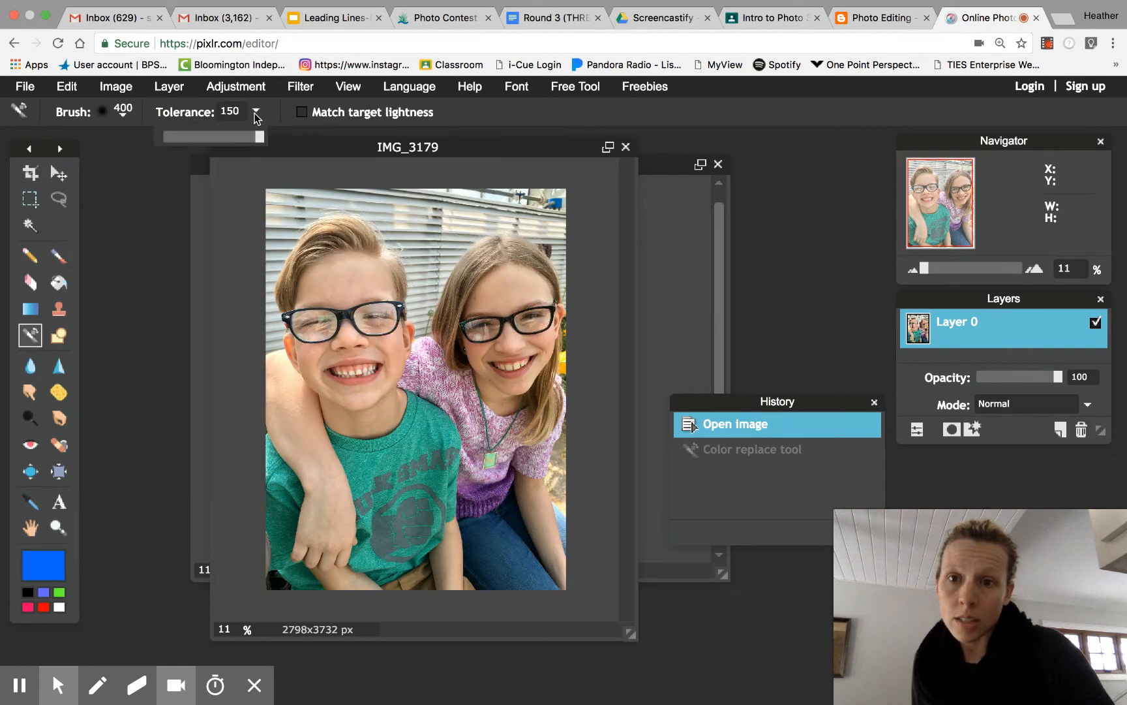
left_click(210, 136)
left_click(469, 123)
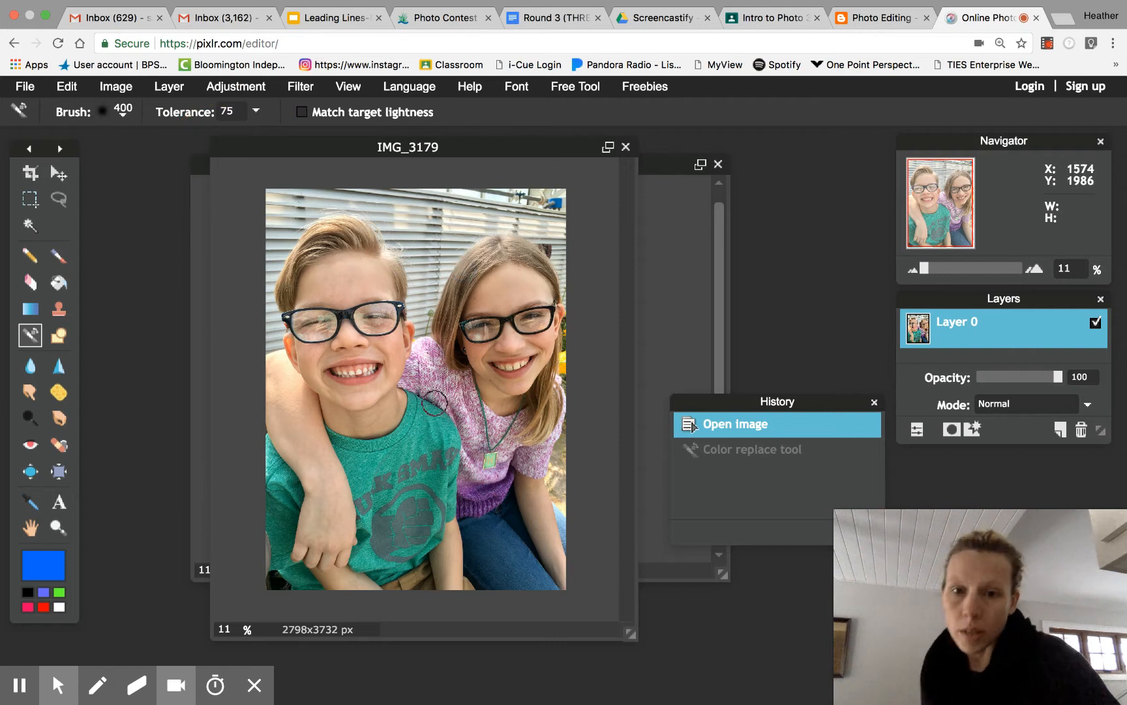
- Paint the boy's T-shirt and part of the girl's top blue
mouse_move(418, 398)
left_mouse_down()
mouse_move(390, 444)
mouse_move(442, 396)
mouse_move(455, 460)
mouse_move(434, 425)
mouse_move(396, 454)
mouse_move(336, 438)
mouse_move(366, 480)
mouse_move(352, 474)
mouse_move(363, 465)
mouse_move(440, 450)
mouse_move(450, 478)
mouse_move(461, 460)
mouse_move(449, 514)
mouse_move(439, 514)
mouse_move(440, 470)
mouse_move(429, 489)
mouse_move(427, 453)
mouse_move(417, 481)
mouse_move(390, 505)
mouse_move(390, 496)
mouse_move(389, 508)
mouse_move(422, 494)
mouse_move(443, 510)
mouse_move(444, 538)
mouse_move(407, 563)
left_mouse_up()
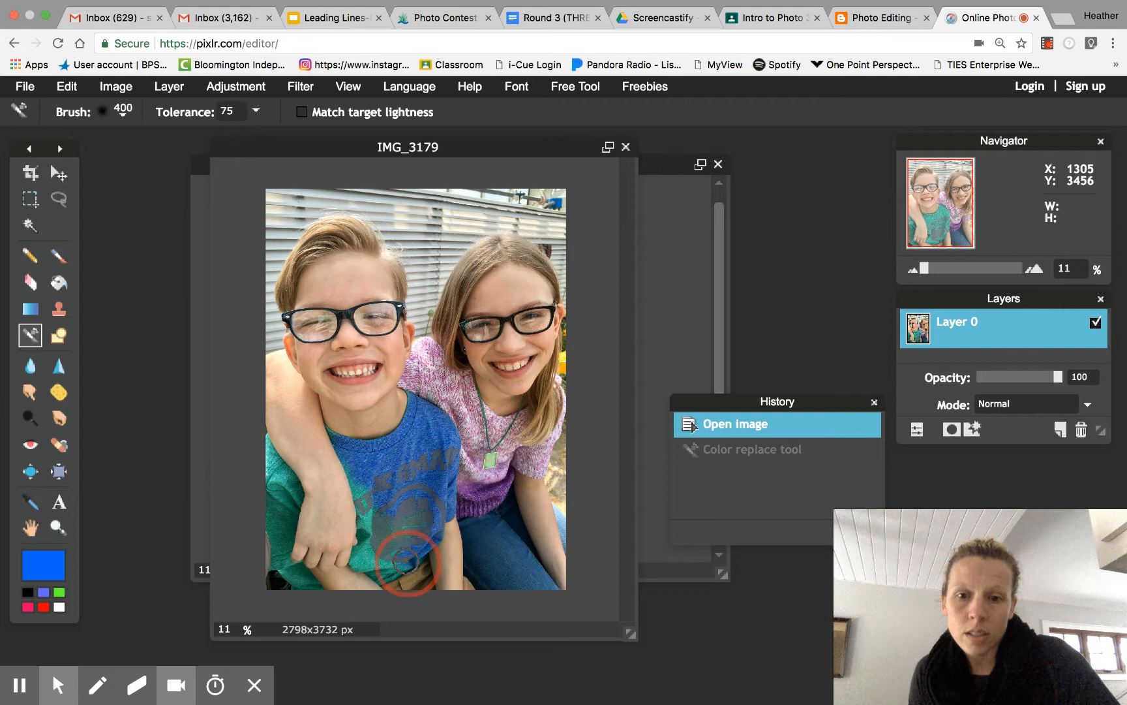
key("ctrl+y")
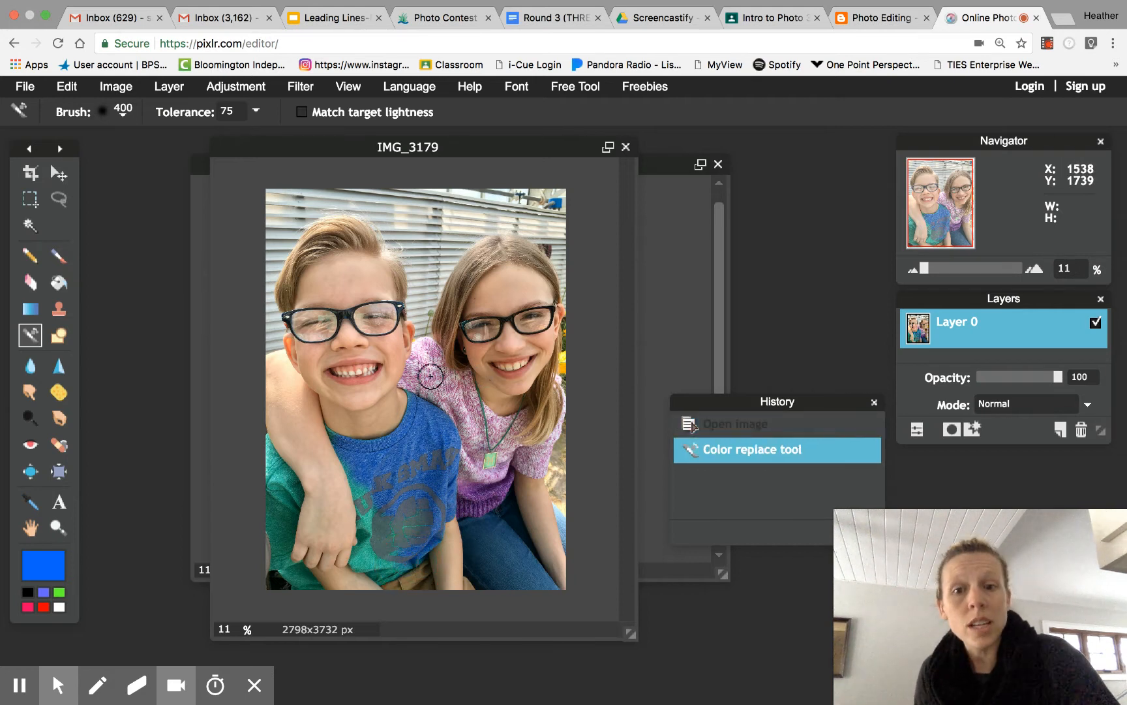
mouse_move(430, 376)
left_mouse_down()
mouse_move(463, 419)
mouse_move(475, 469)
left_mouse_up()
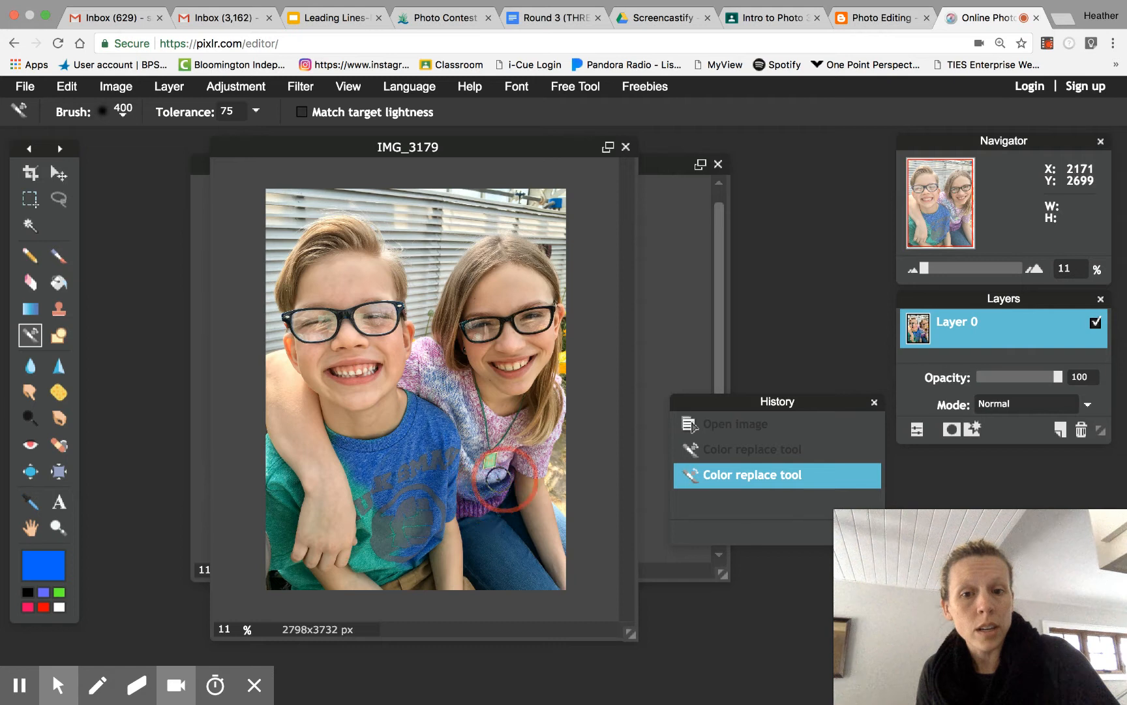
mouse_move(441, 514)
left_mouse_down()
mouse_move(476, 504)
mouse_move(488, 488)
mouse_move(472, 452)
mouse_move(470, 379)
mouse_move(466, 393)
mouse_move(452, 387)
mouse_move(417, 339)
mouse_move(422, 379)
left_mouse_up()
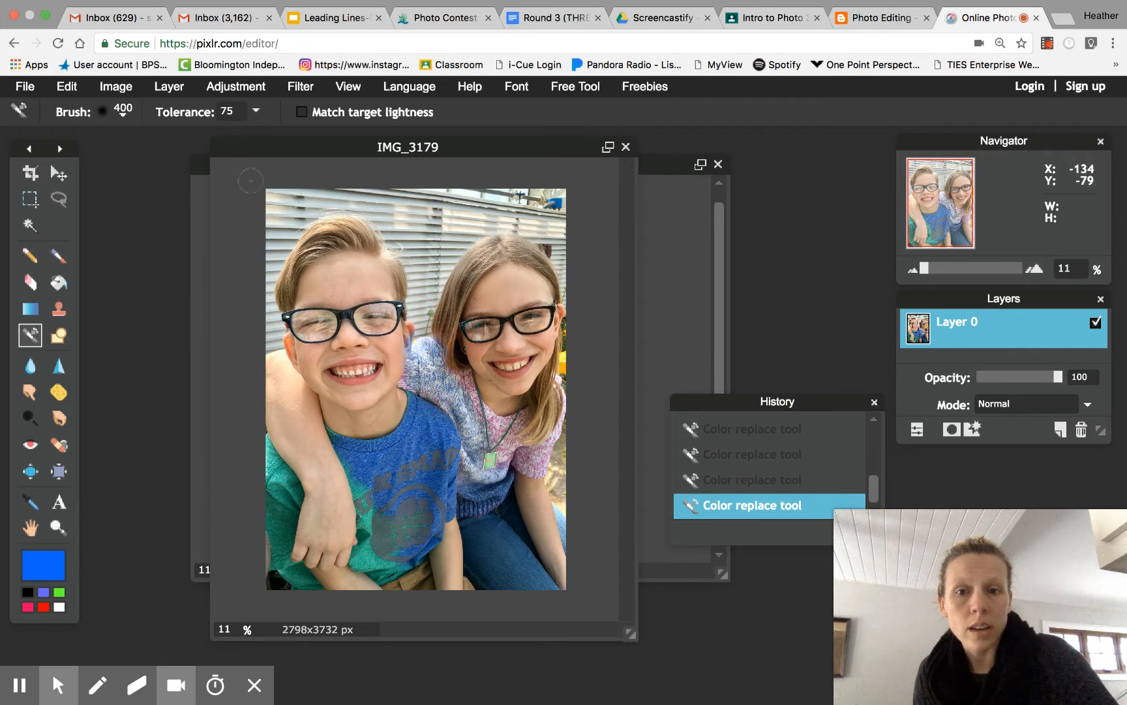
left_click(66, 87)
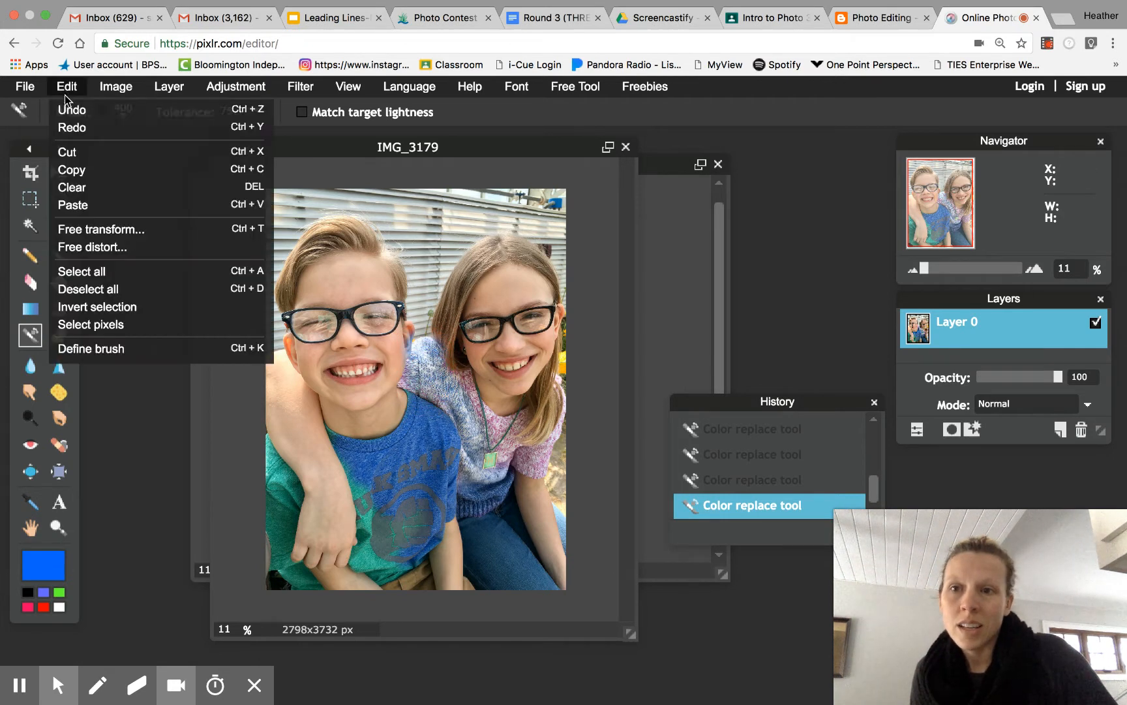
left_click(68, 108)
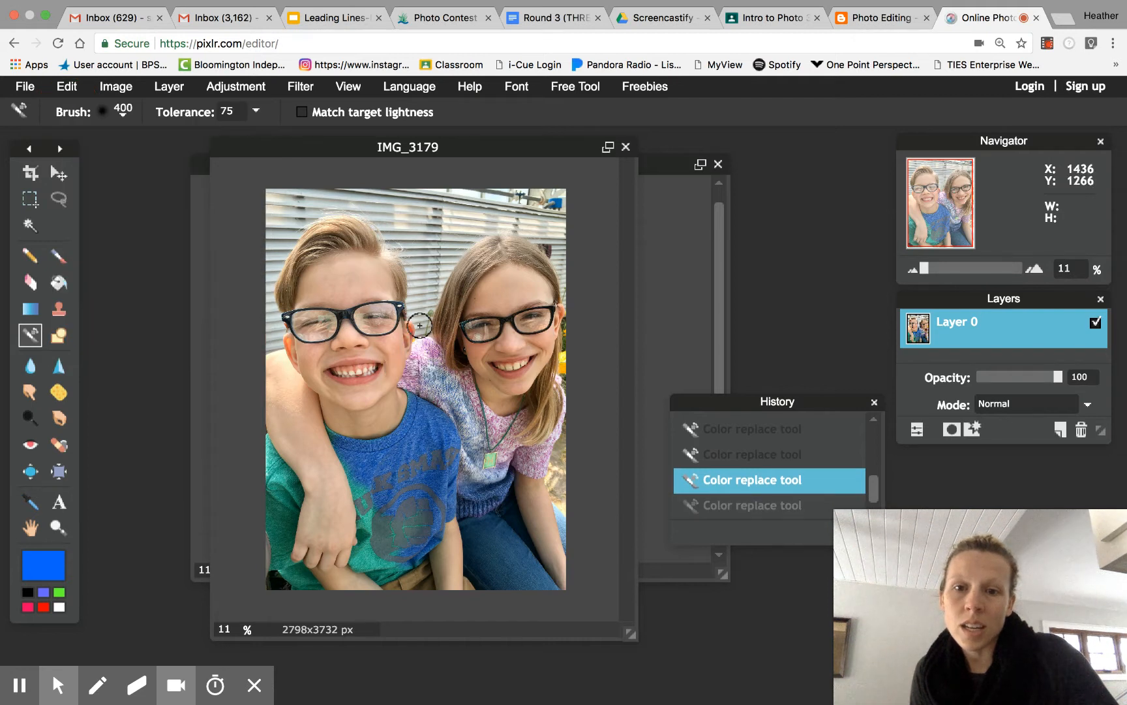
- Paint the girl's sweater blue across her shoulder and chest with the Color Replace brush
mouse_move(426, 343)
left_mouse_down()
mouse_move(435, 377)
mouse_move(460, 381)
mouse_move(470, 415)
left_mouse_up()
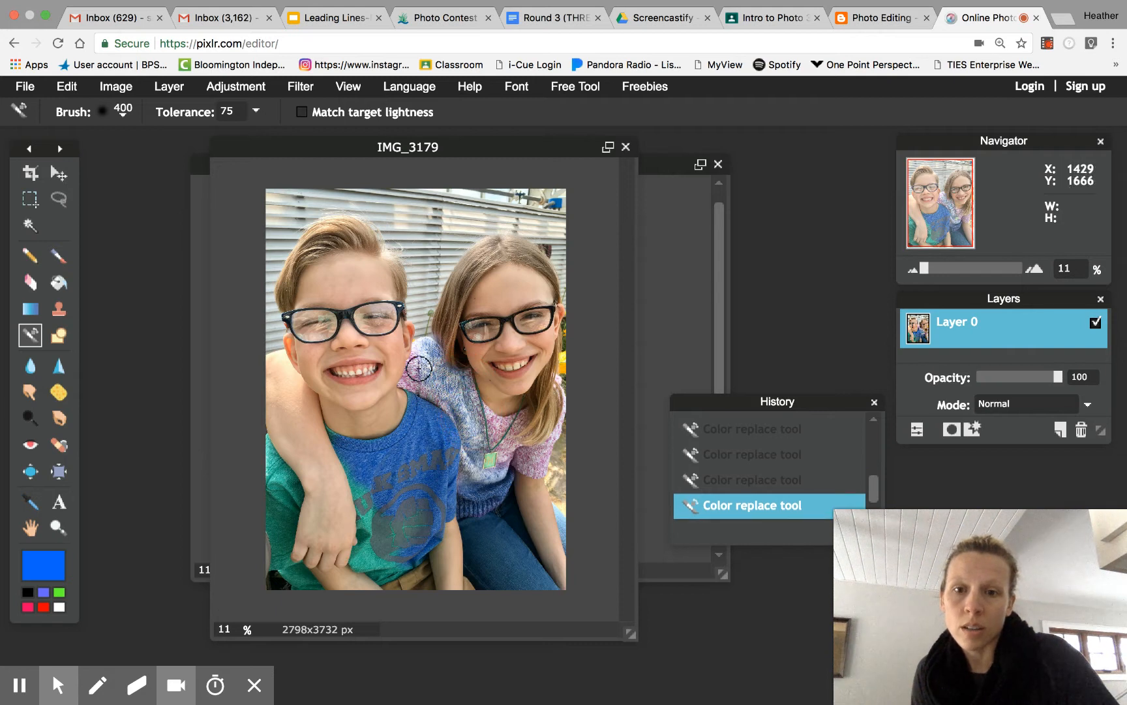
mouse_move(419, 368)
left_mouse_down()
mouse_move(419, 382)
mouse_move(457, 395)
left_mouse_up()
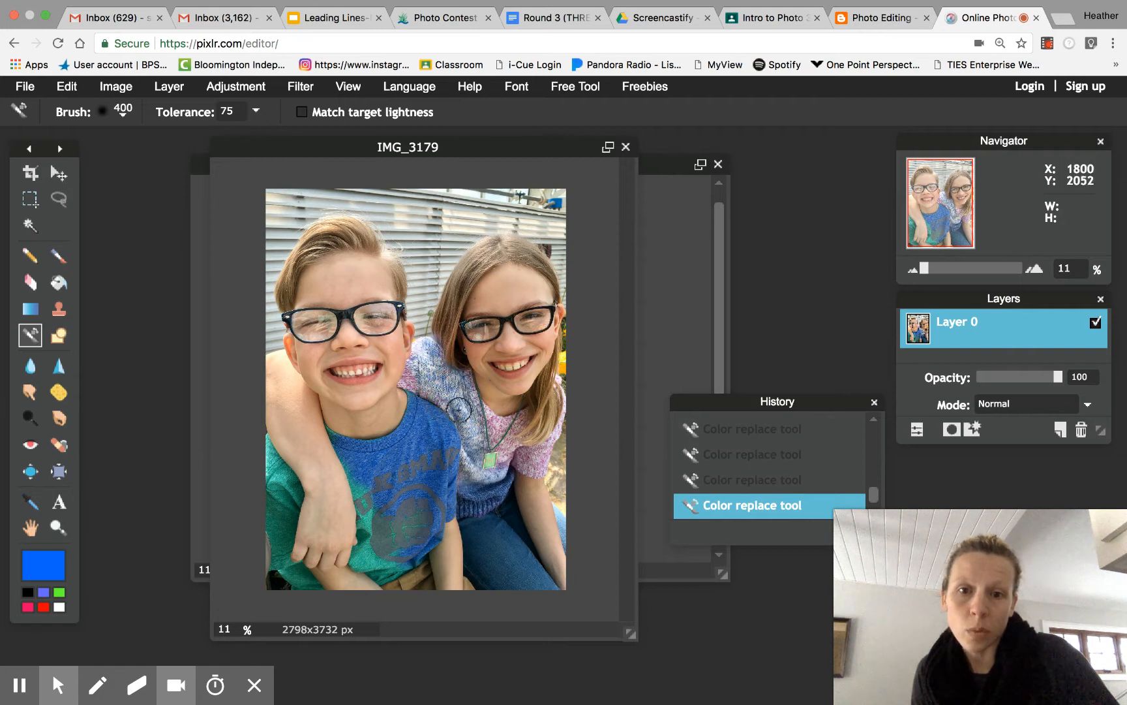
mouse_move(494, 425)
left_mouse_down()
mouse_move(520, 418)
mouse_move(495, 439)
mouse_move(505, 464)
mouse_move(532, 453)
mouse_move(522, 460)
mouse_move(536, 467)
mouse_move(552, 387)
mouse_move(545, 430)
left_mouse_up()
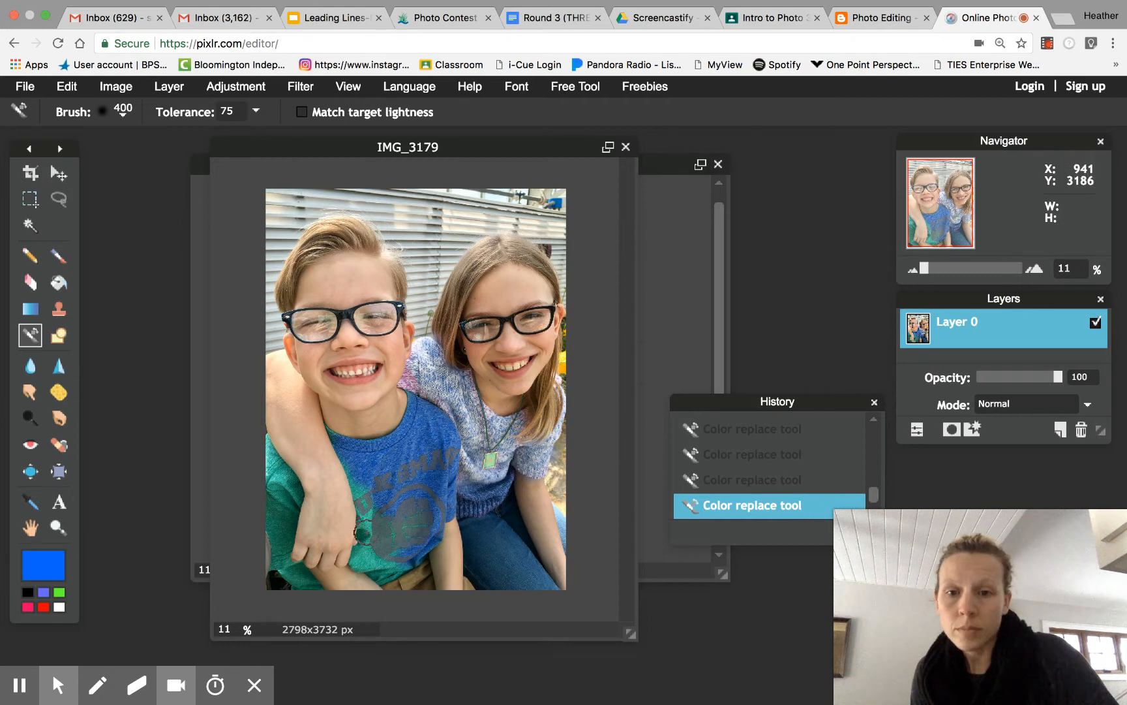
- Paint the remaining green areas of the boy's T-shirt blue, including its lower edge and left side
mouse_move(370, 528)
left_mouse_down()
mouse_move(365, 554)
mouse_move(378, 555)
mouse_move(402, 549)
mouse_move(409, 519)
mouse_move(394, 522)
mouse_move(358, 476)
mouse_move(367, 499)
mouse_move(356, 456)
left_mouse_up()
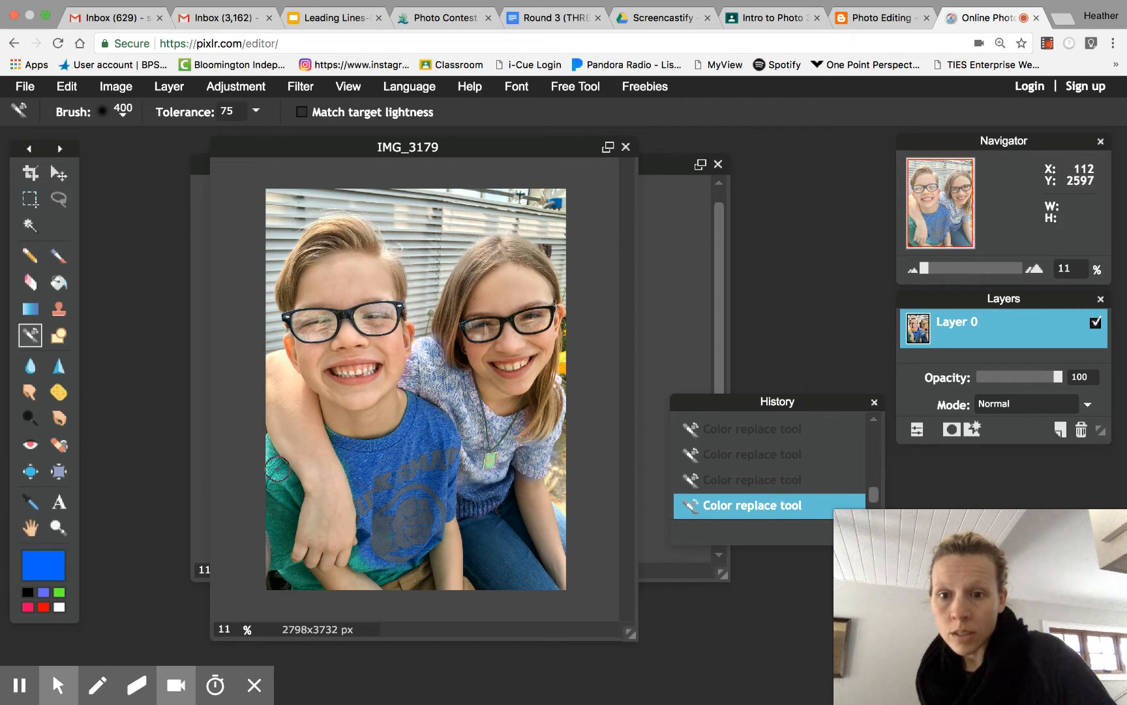
mouse_move(278, 468)
left_mouse_down()
mouse_move(288, 514)
mouse_move(279, 563)
mouse_move(309, 581)
left_mouse_up()
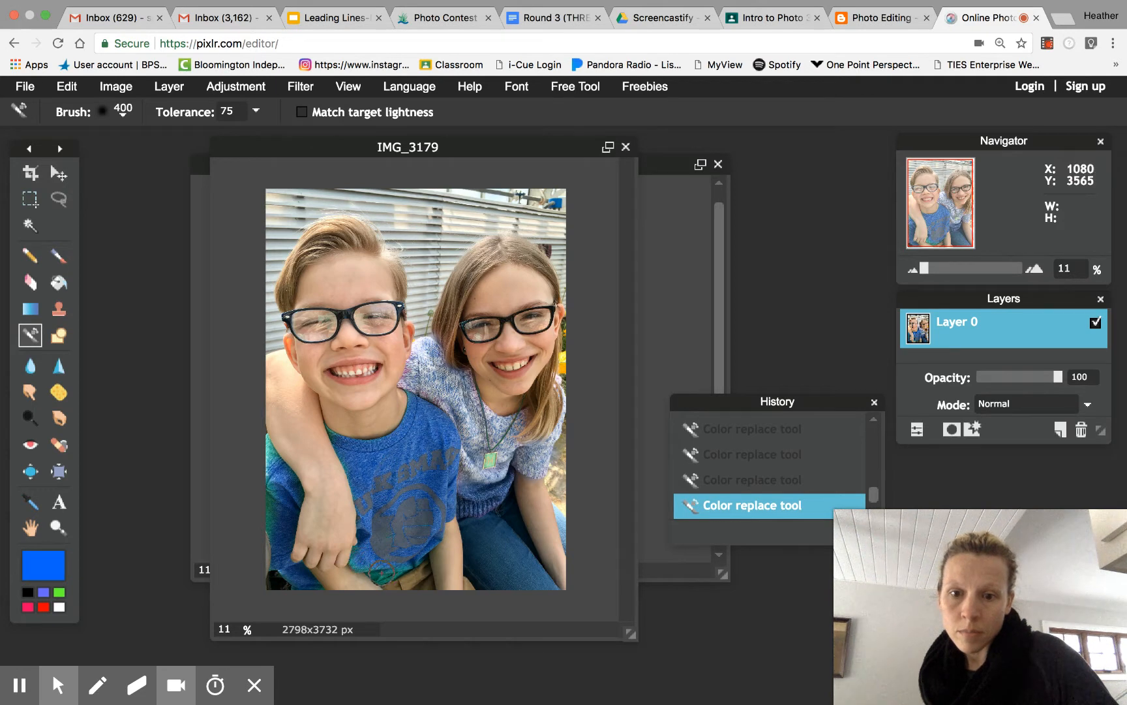
mouse_move(381, 573)
left_mouse_down()
mouse_move(372, 590)
mouse_move(404, 568)
left_mouse_up()
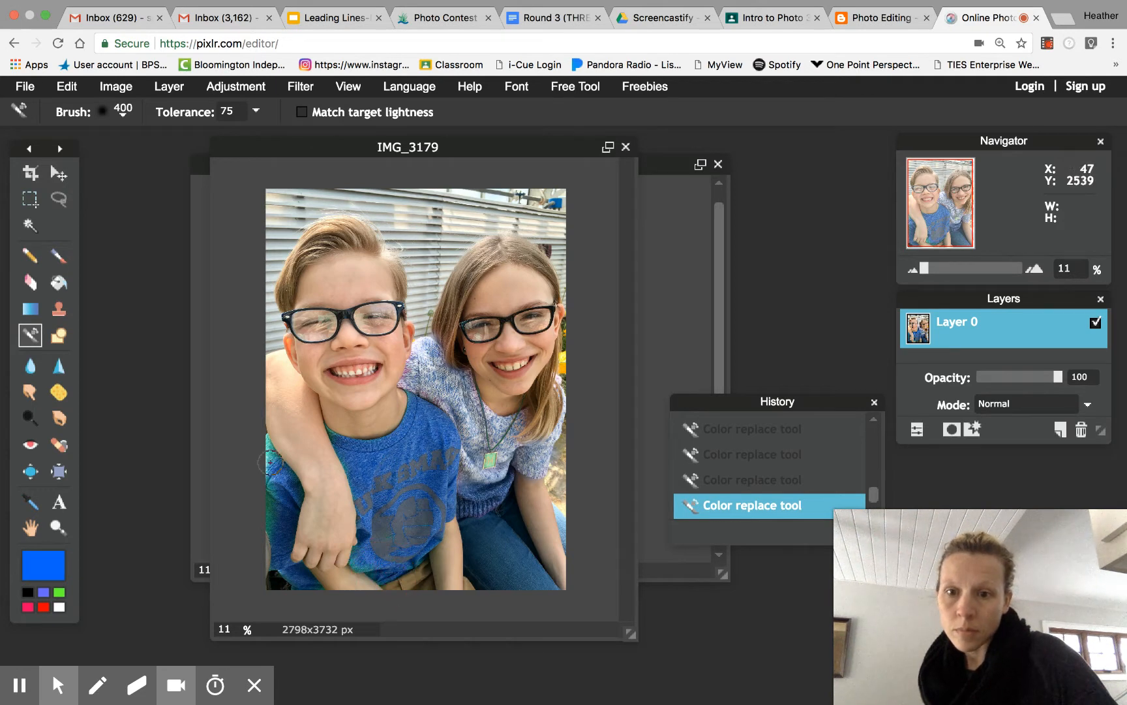
left_click_drag(269, 462, 263, 547)
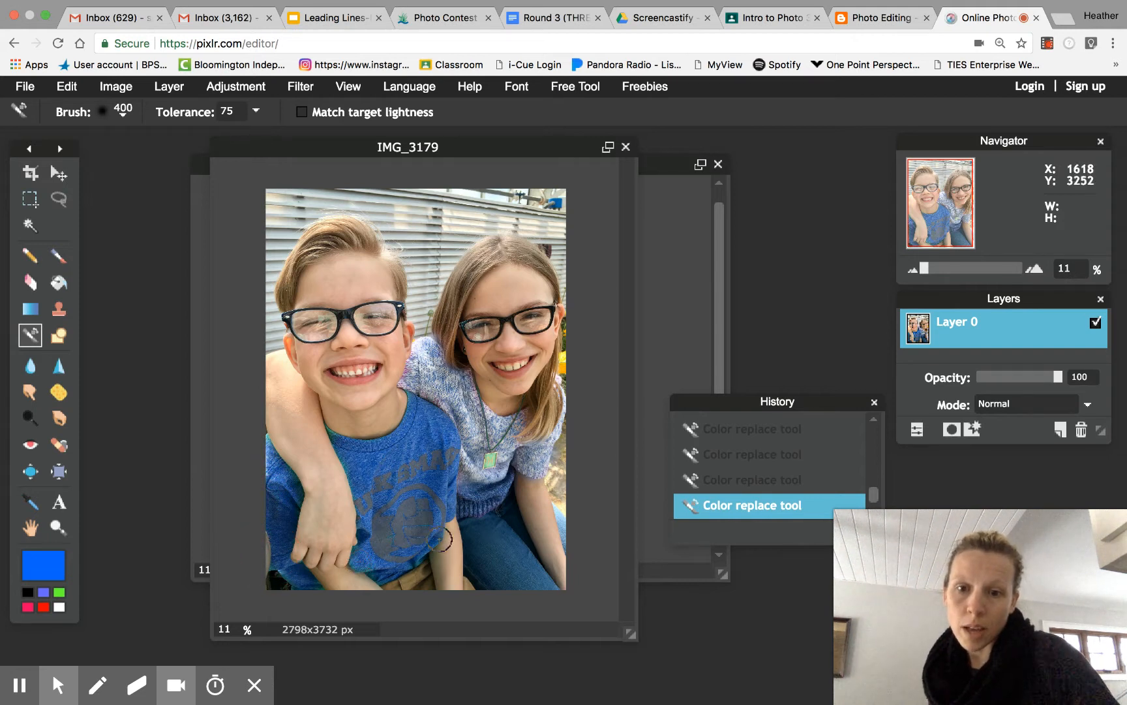
- Touch up leftover spots on the boy's shirt hem and the girl's top near the necklace in blue
left_click(409, 562)
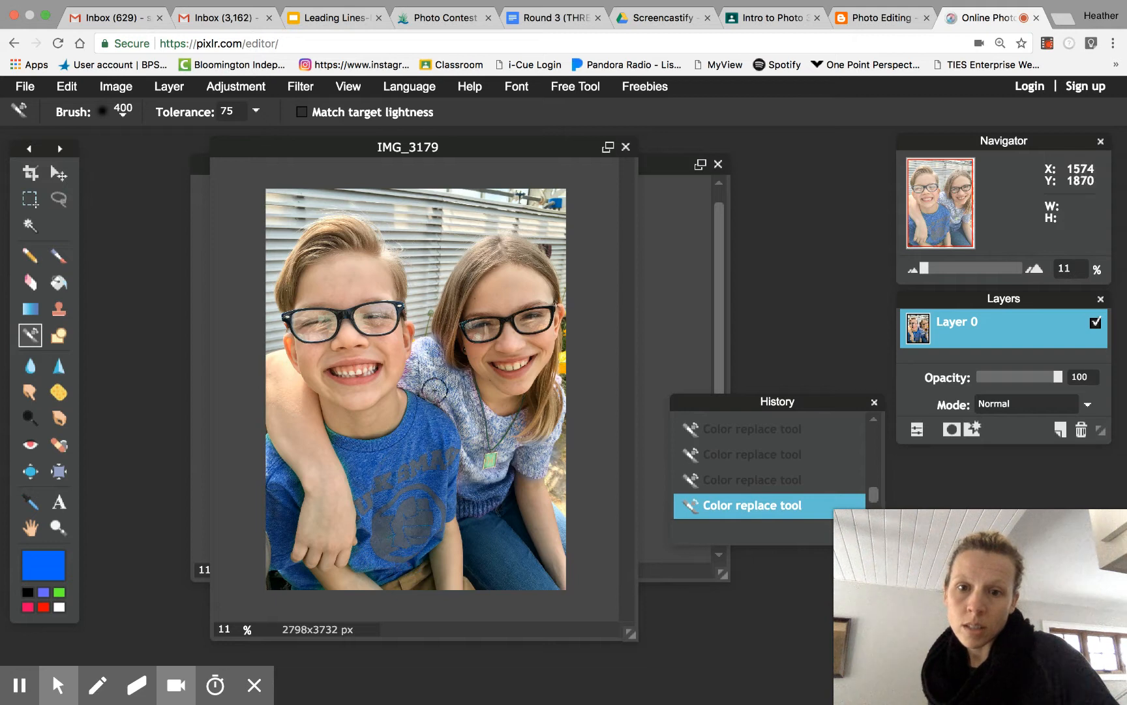
left_click(463, 421)
left_click(467, 449)
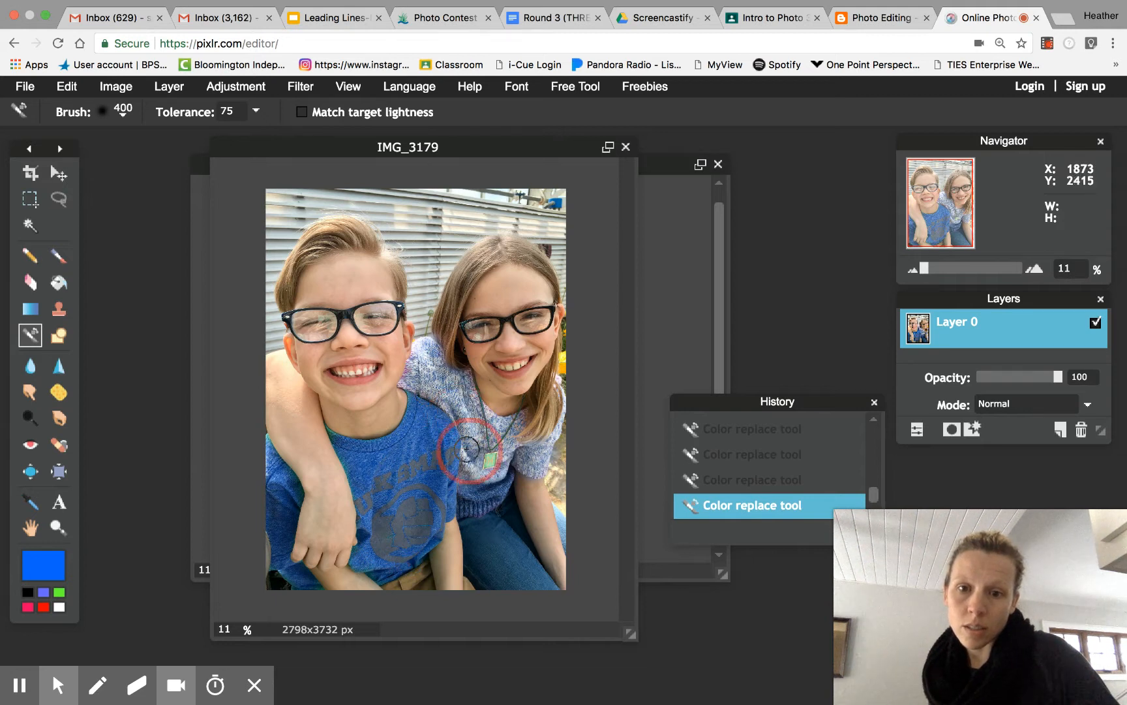
left_click_drag(467, 449, 462, 477)
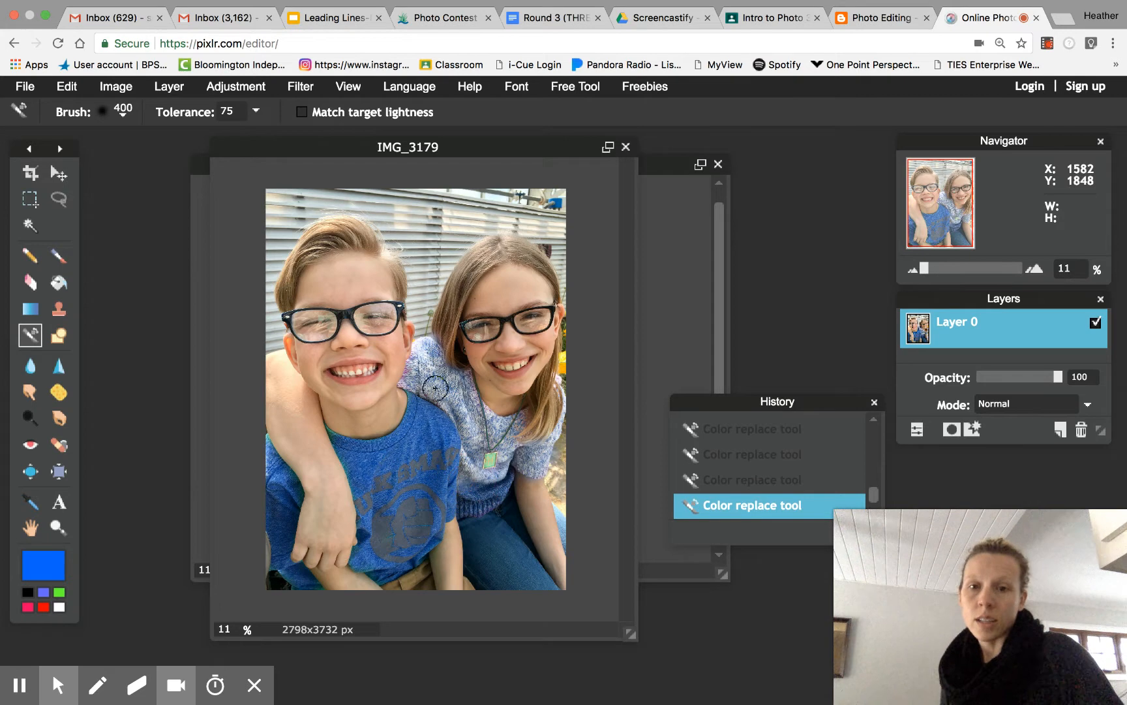
left_click_drag(411, 376, 421, 354)
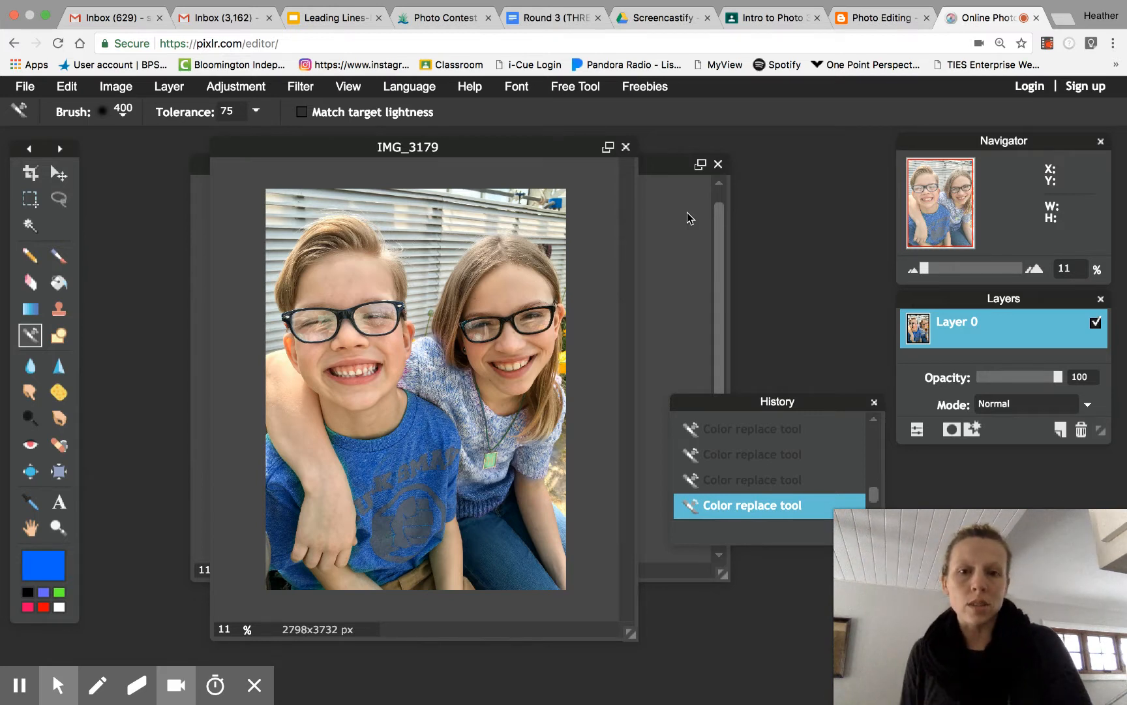
- Bring the photo of the La Croix cans to the front
left_click(660, 165)
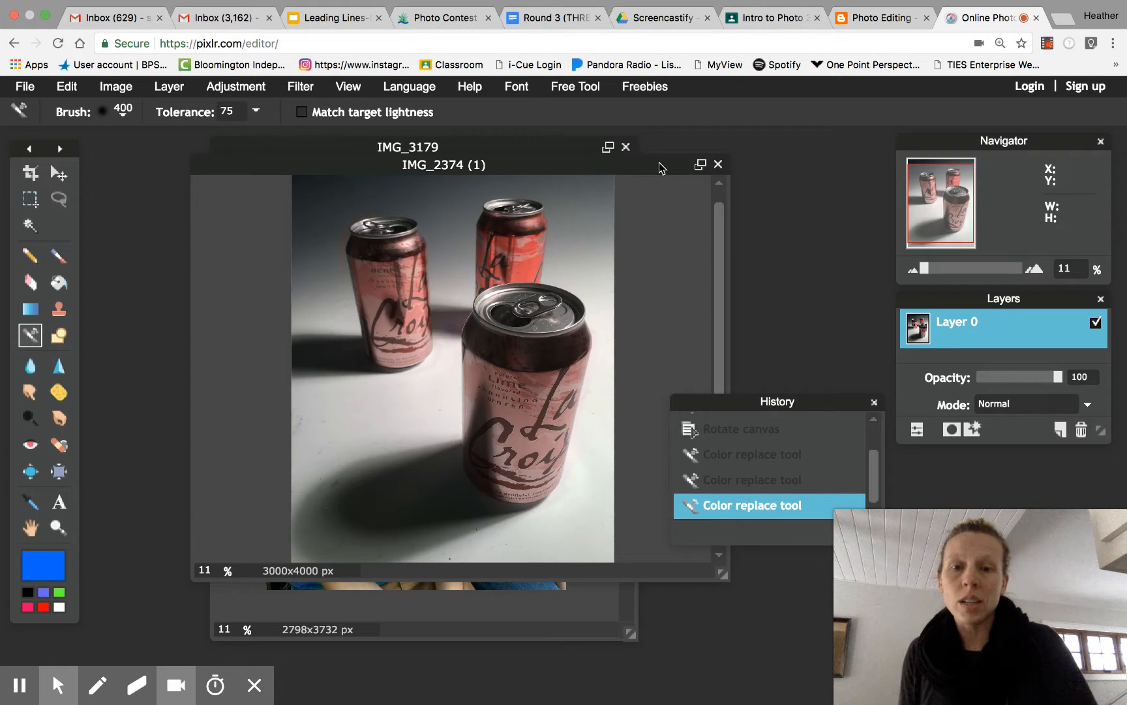